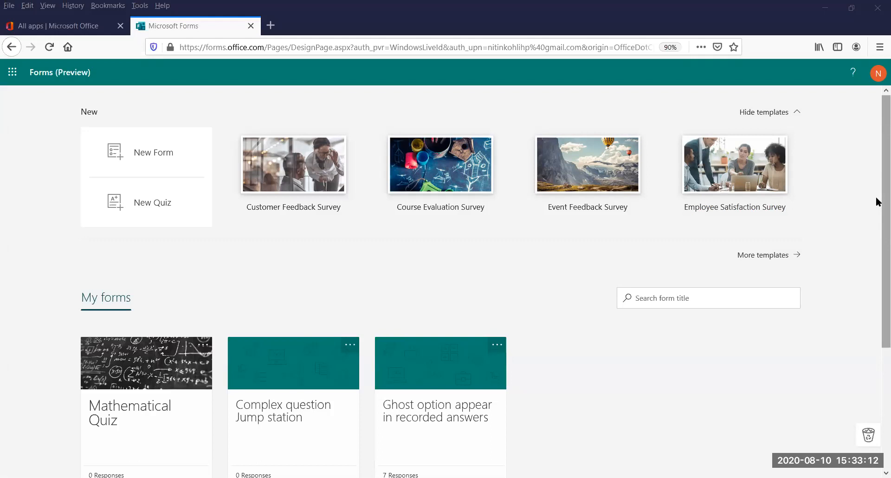
Step: Open the Mathematical Quiz form and review its six questions and their answer options
click(143, 423)
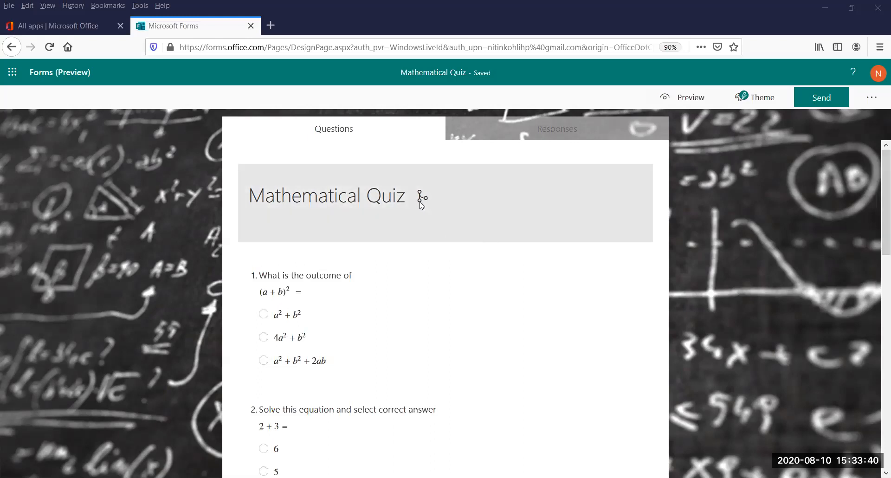
mouse_move(876, 216)
mouse_down()
mouse_move(877, 450)
mouse_move(877, 232)
mouse_up()
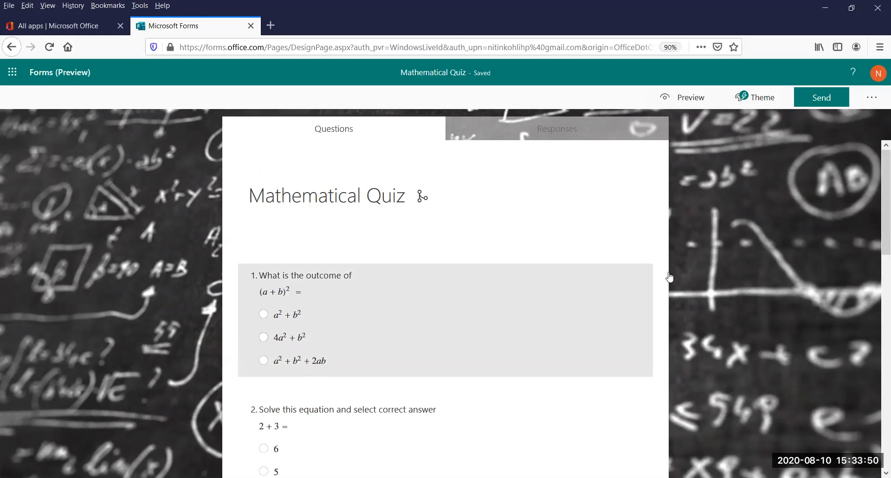
scroll(571, 229, down, 4)
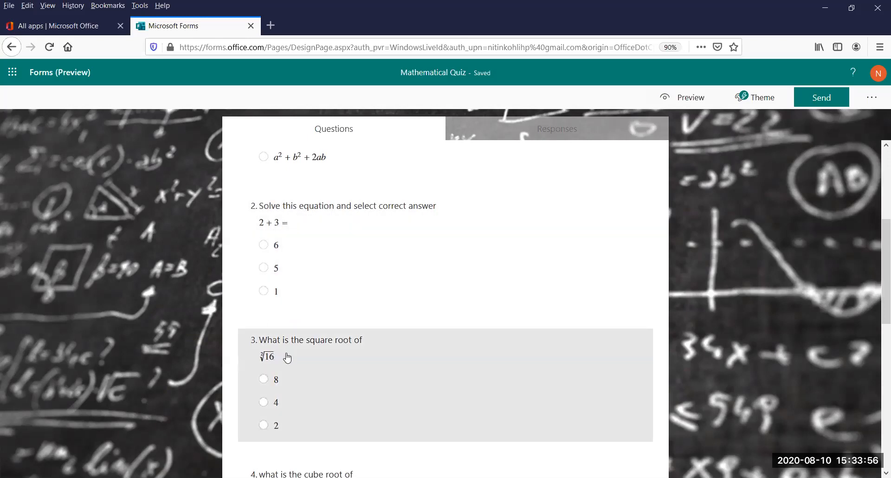
scroll(877, 261, down, 1)
scroll(877, 261, down, 5)
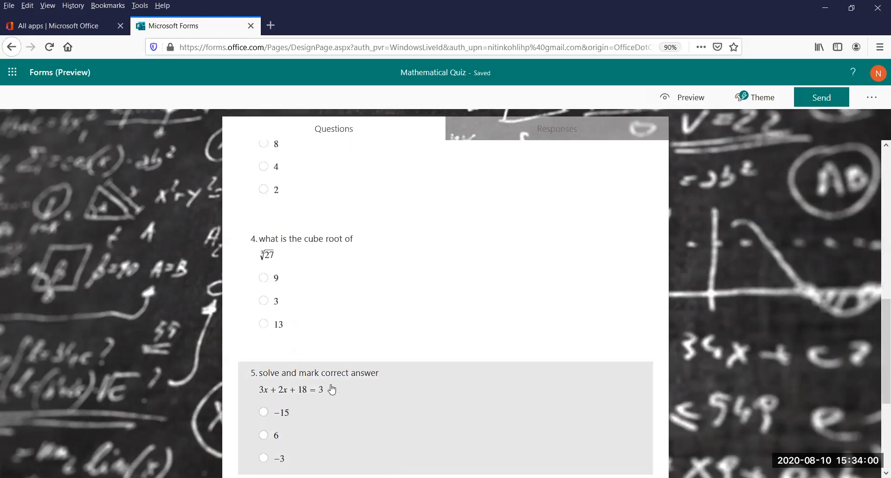
scroll(877, 408, down, 2)
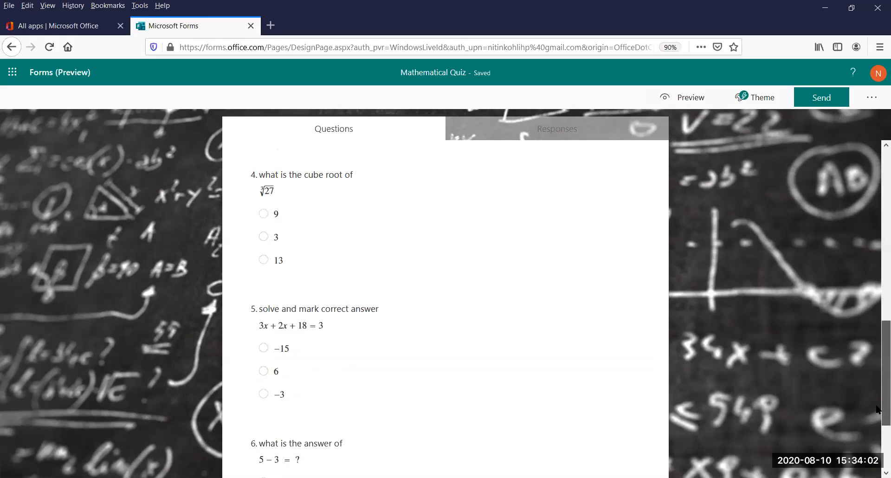
scroll(877, 408, down, 3)
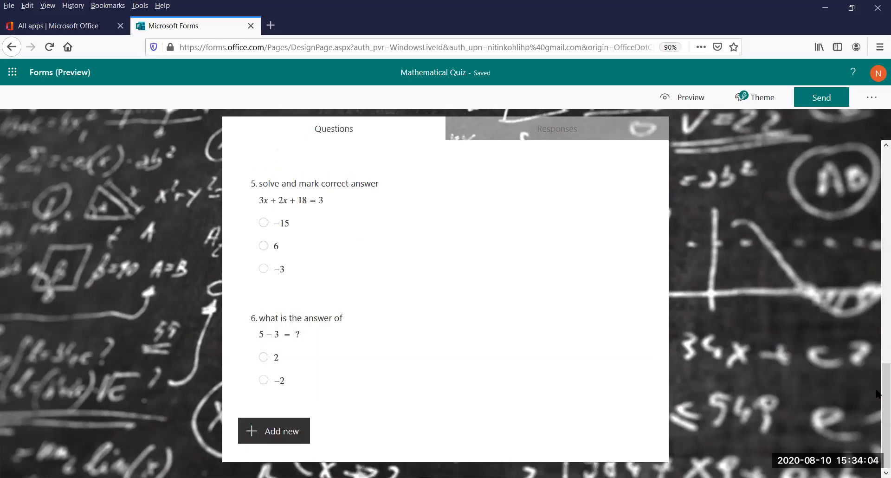
drag(877, 394, 878, 284)
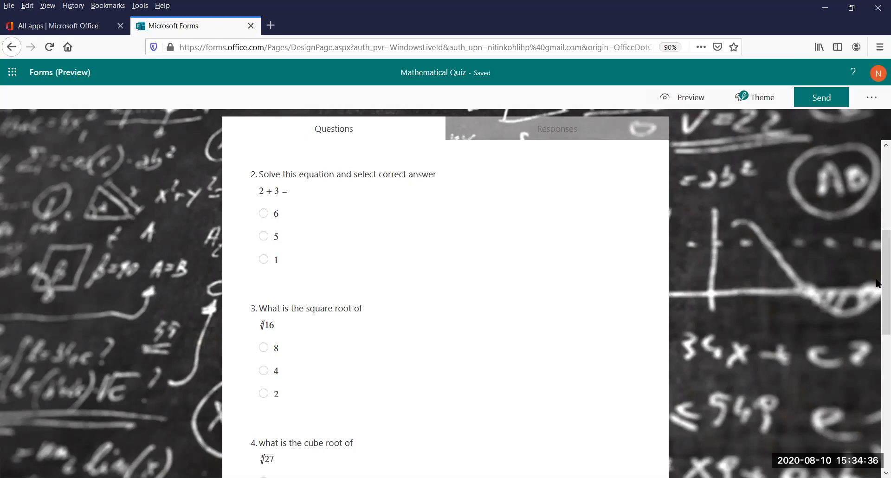
scroll(877, 284, up, 5)
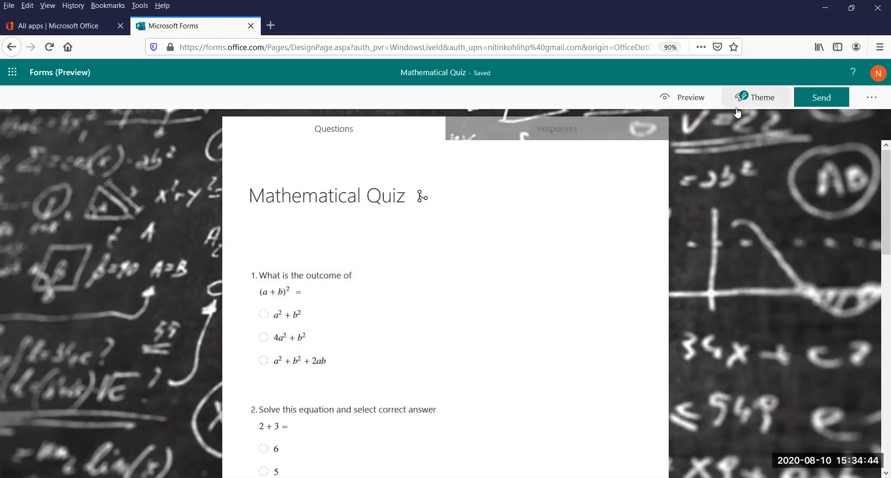
Step: Copy the quiz's response link and open it in a new browser tab
click(822, 97)
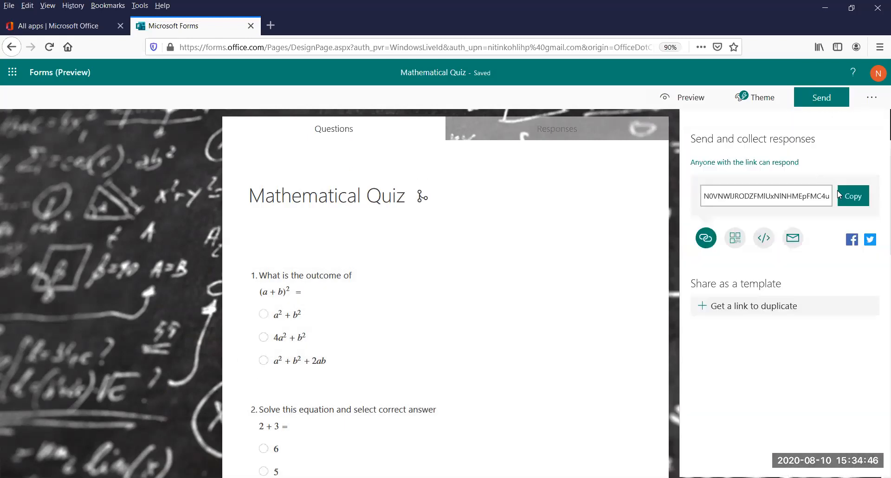
click(853, 204)
click(271, 26)
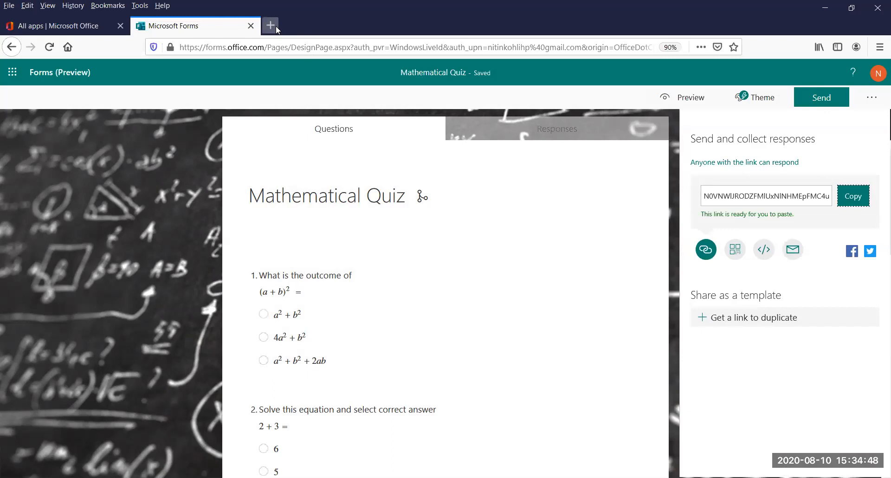
click(289, 51)
right_click(289, 51)
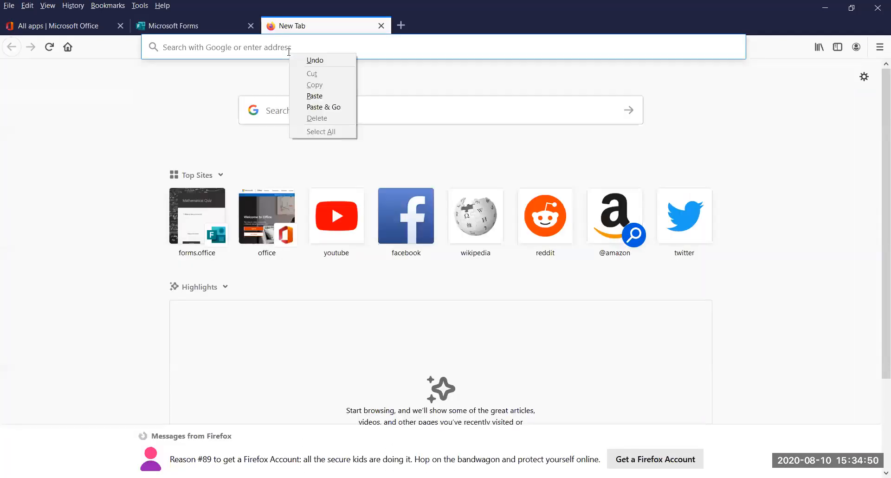
click(327, 107)
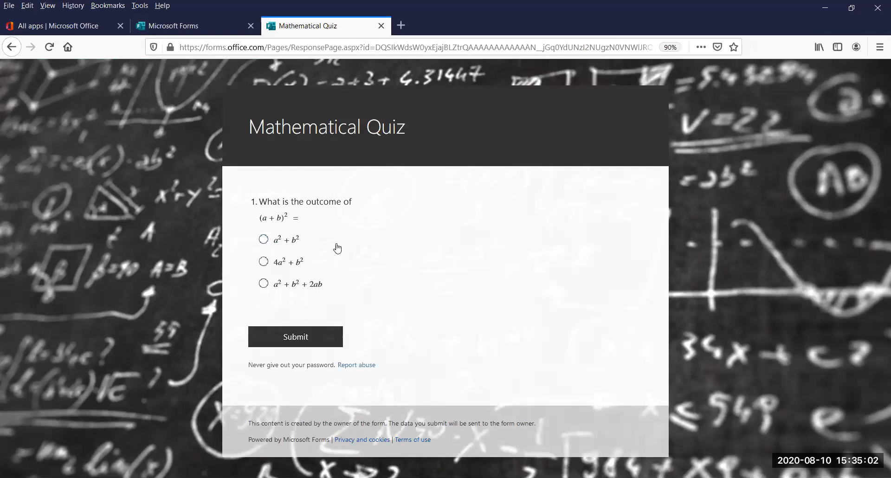
Step: Check the question list in the quiz editor, close the sharing pane and return to the response page
click(206, 26)
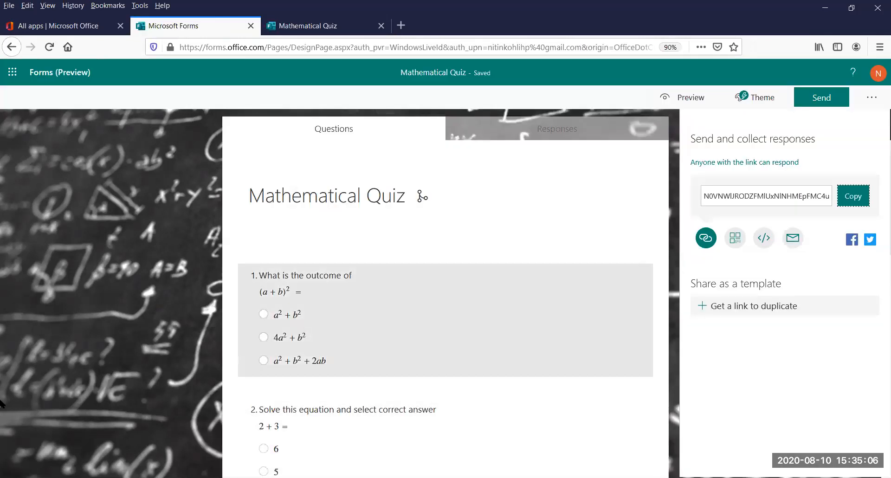
click(93, 349)
drag(877, 228, 877, 197)
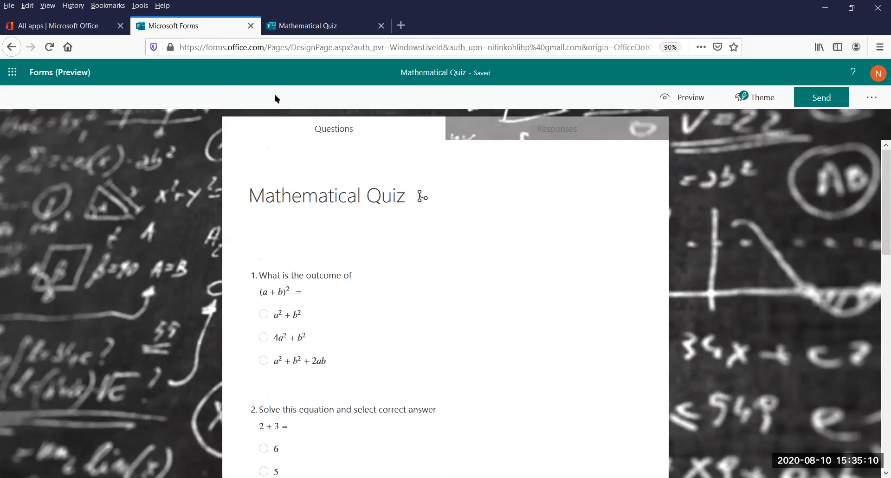
click(304, 28)
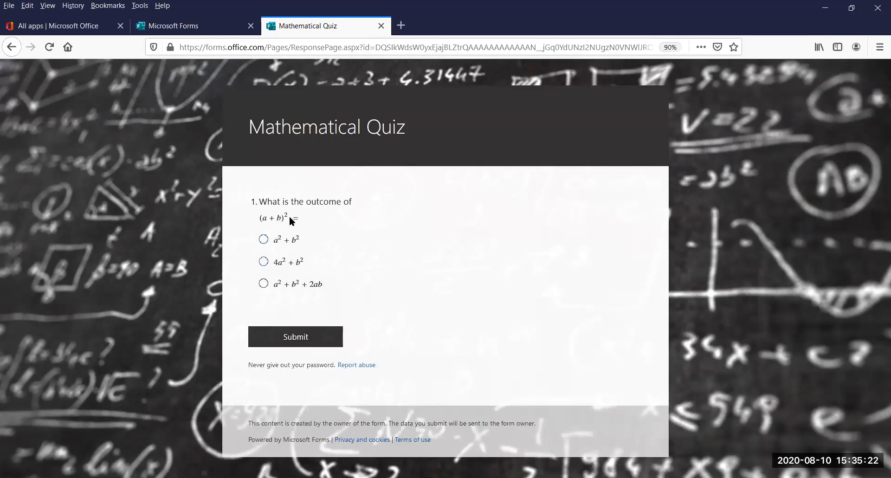
Step: Answer the (a + b)² question with a² + b² + 2ab, the cube root of 27 with 3, and 3x + 2x + 18 = 3 with −3
click(265, 287)
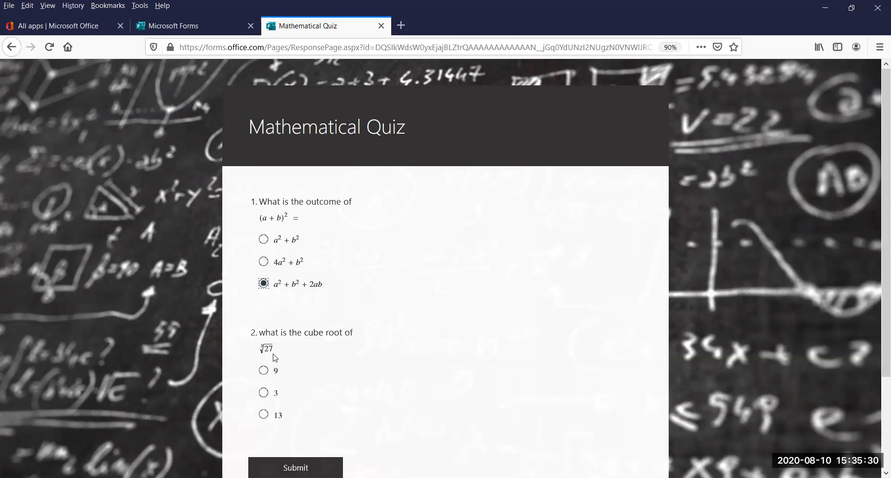
scroll(372, 307, down, 2)
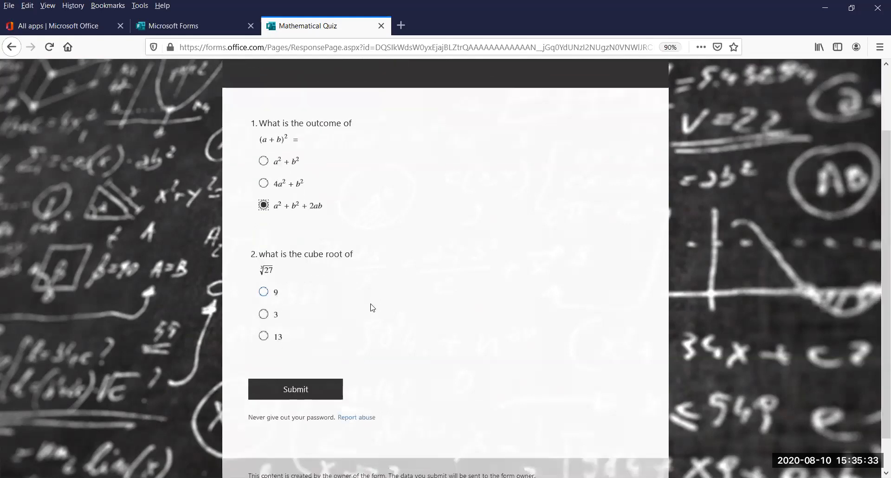
click(264, 315)
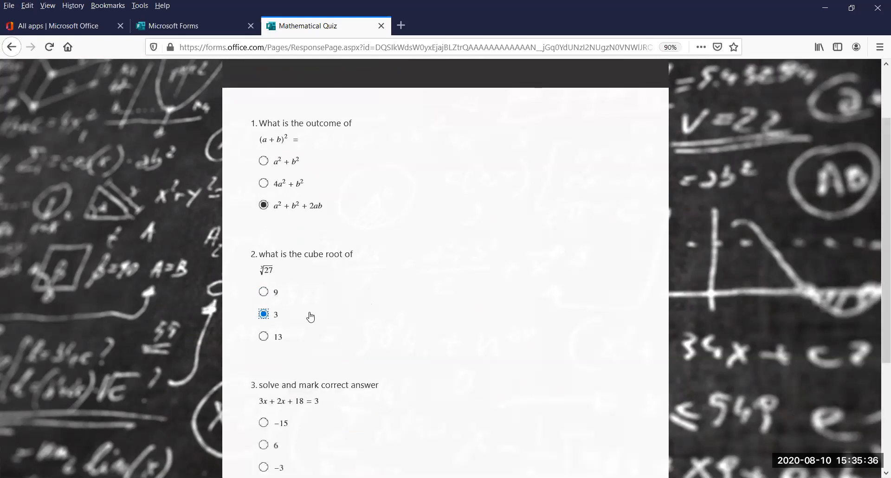
scroll(452, 288, down, 3)
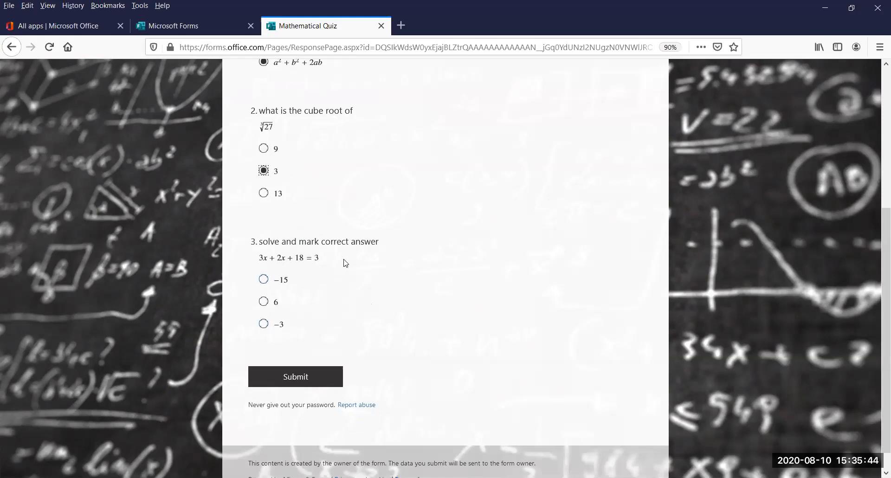
click(264, 325)
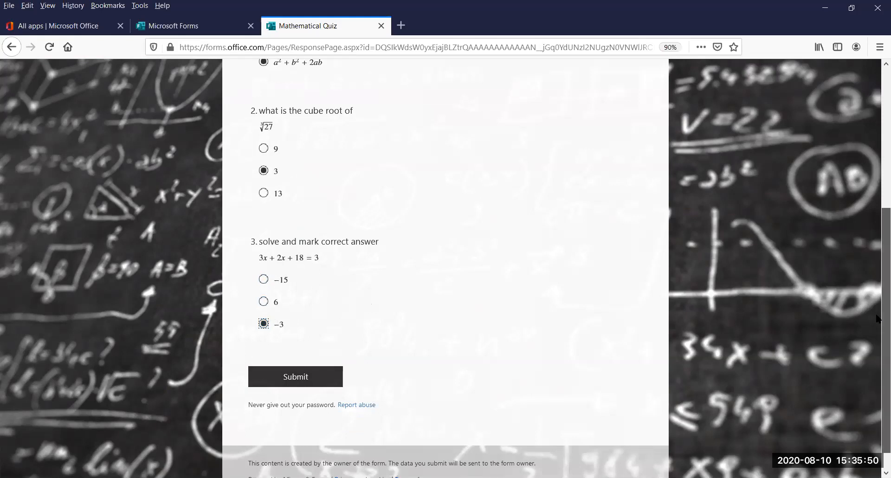
Step: Change the (a + b)² answer to 4a² + b², switching briefly back to a² + b² + 2ab to compare the branches
scroll(877, 318, up, 3)
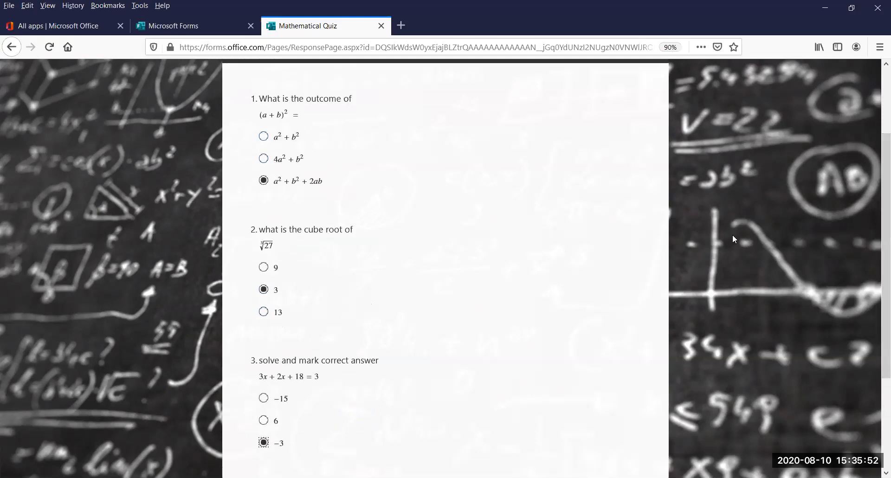
scroll(738, 204, up, 1)
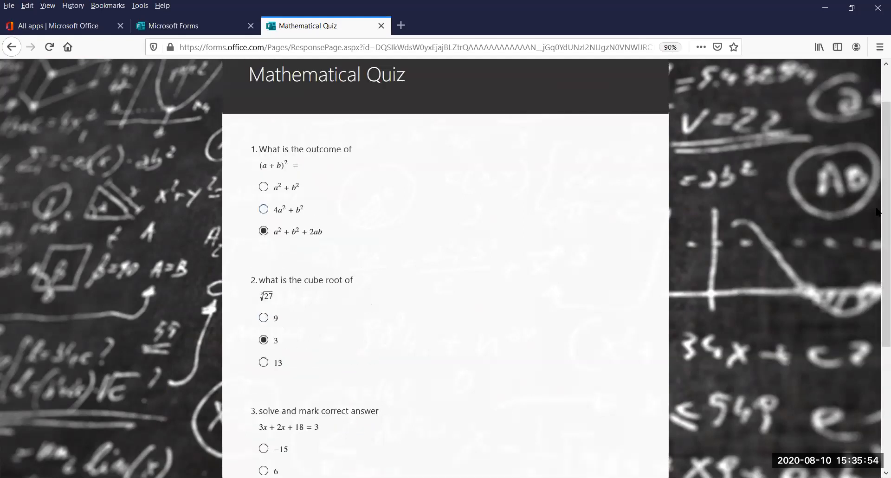
scroll(877, 214, up, 1)
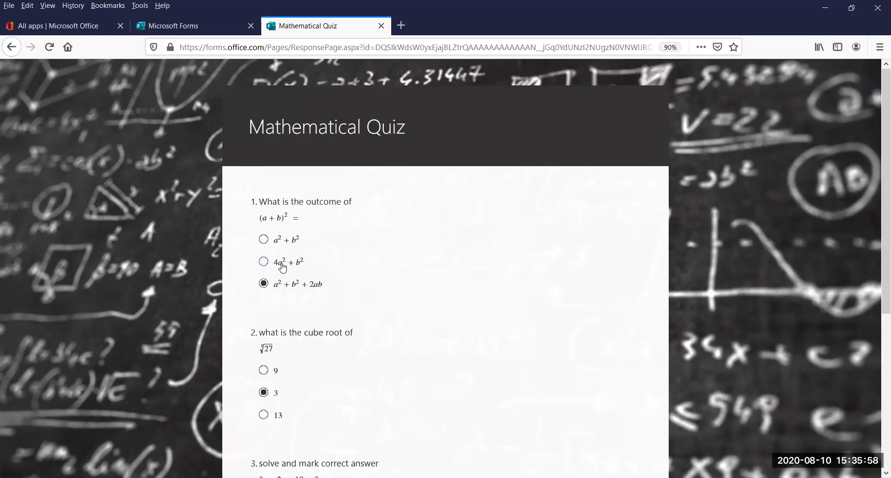
click(267, 265)
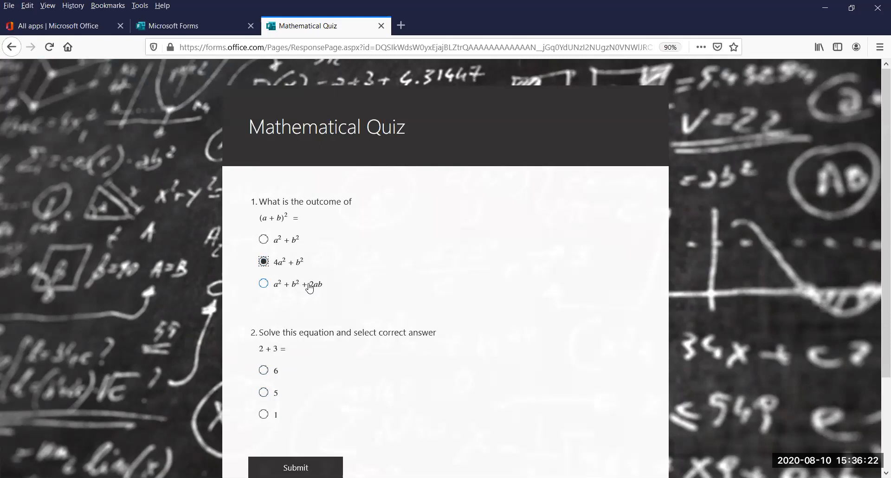
click(280, 285)
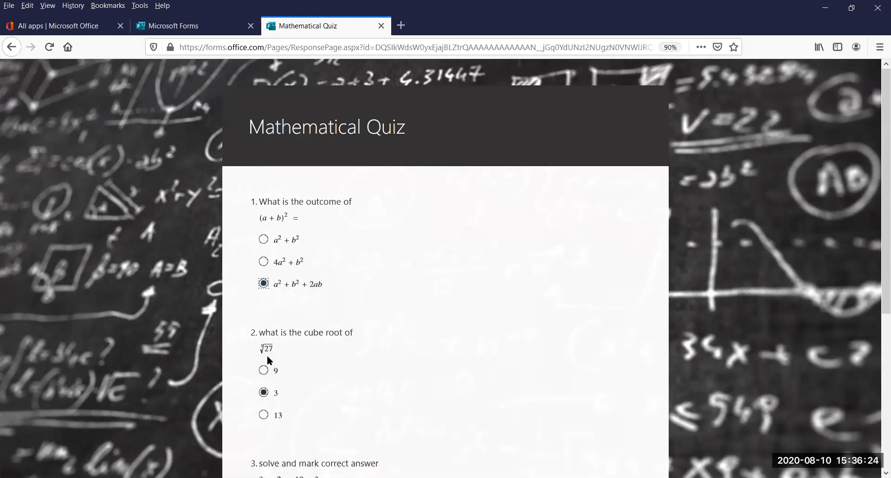
click(264, 262)
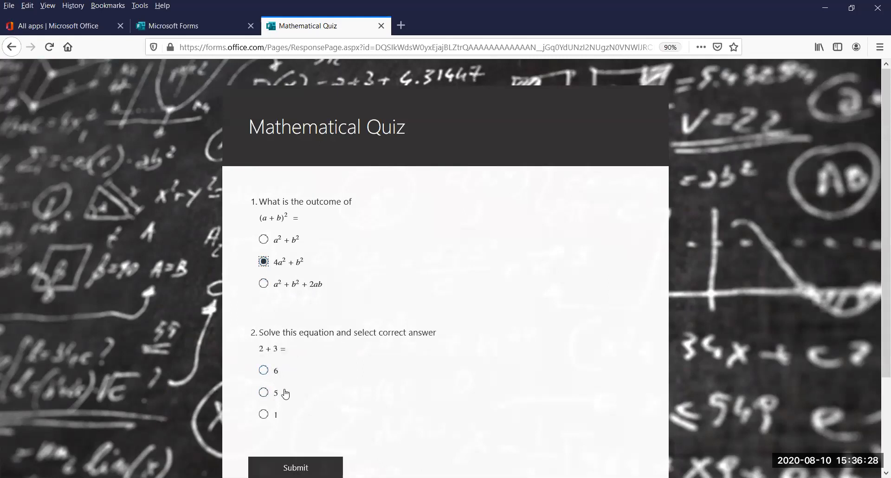
Step: Try answering 2 + 3 with 5 and with 6, and answer the 5 − 3 question with −2
click(263, 392)
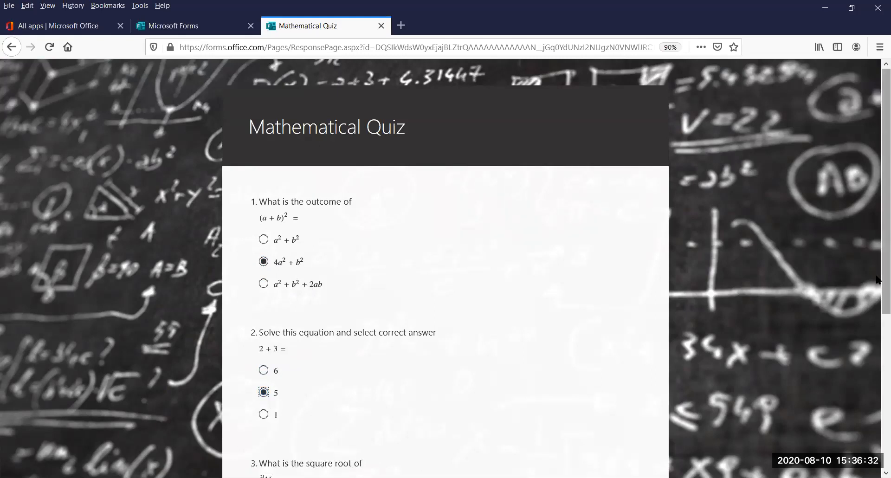
scroll(354, 346, down, 3)
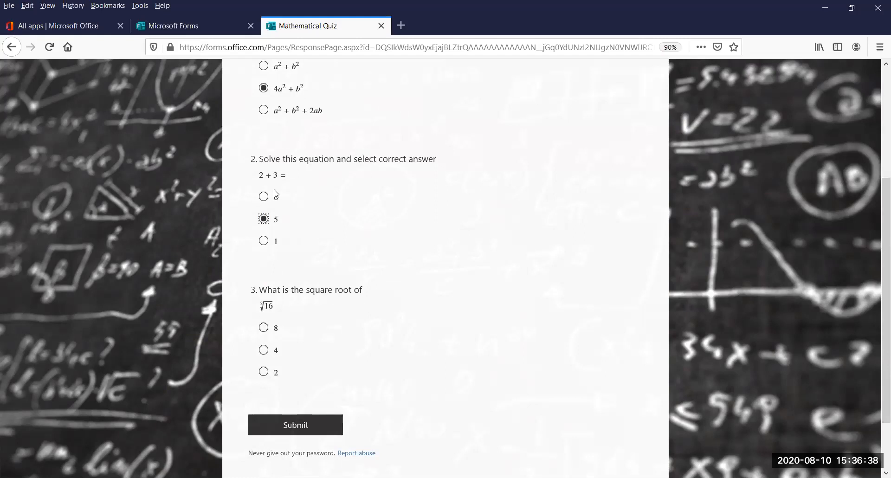
click(264, 196)
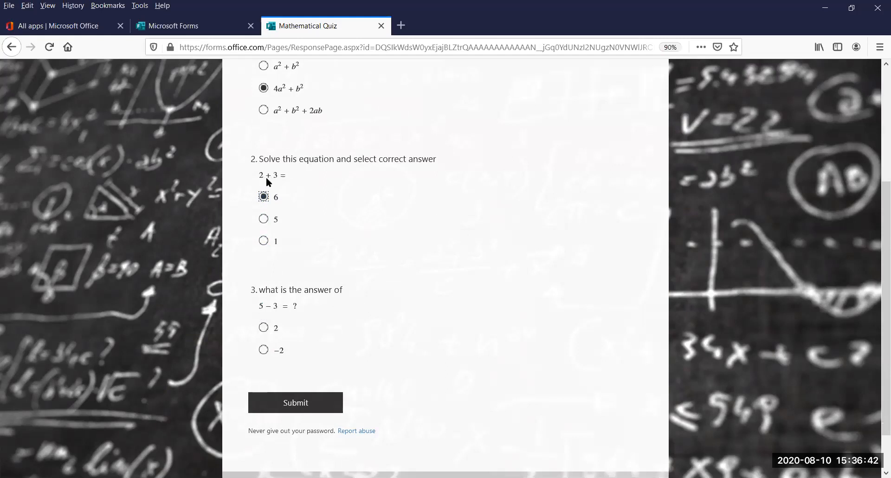
click(265, 332)
click(267, 351)
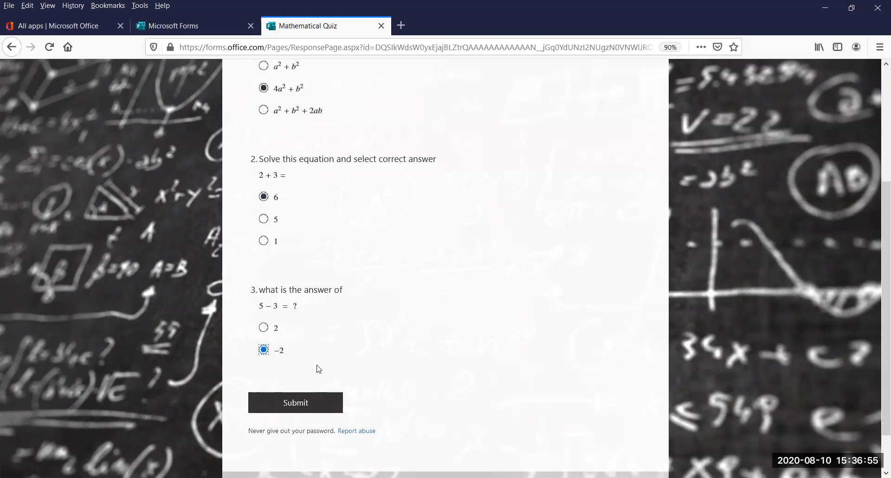
Step: Set the 2 + 3 answer to 5, answer the square root of 16 with 4, and review the remaining questions
click(266, 223)
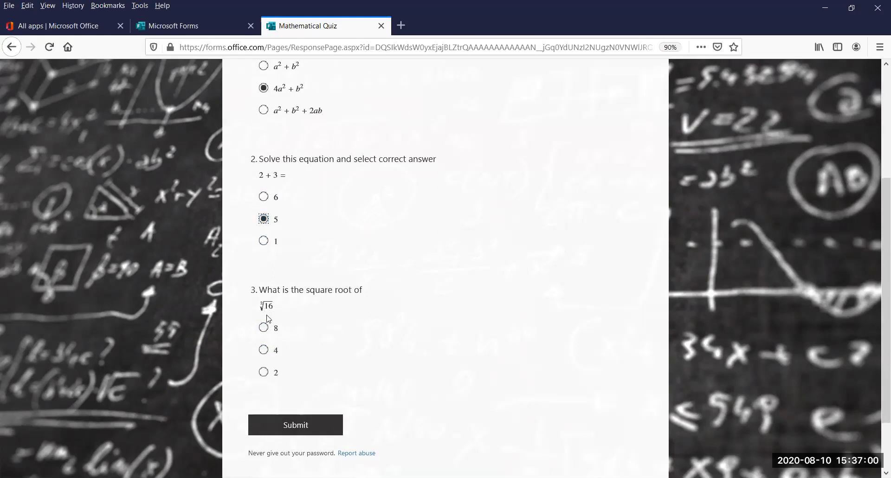
click(264, 351)
scroll(878, 290, down, 1)
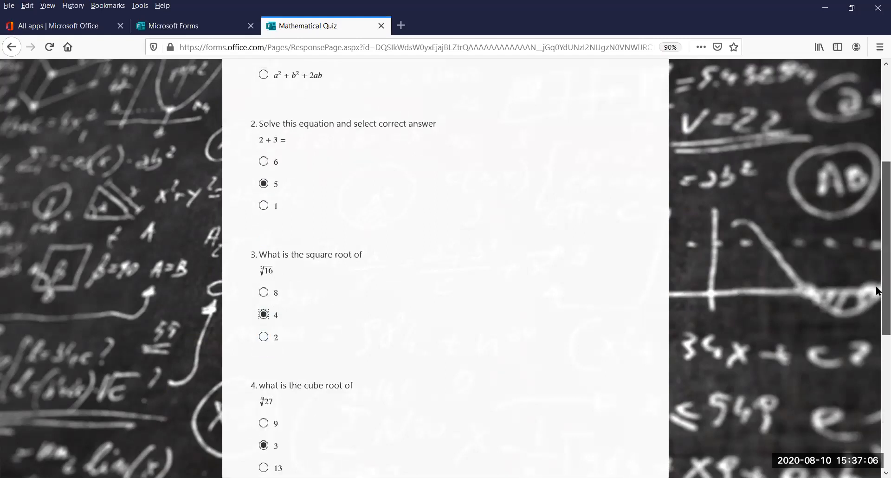
scroll(877, 290, down, 4)
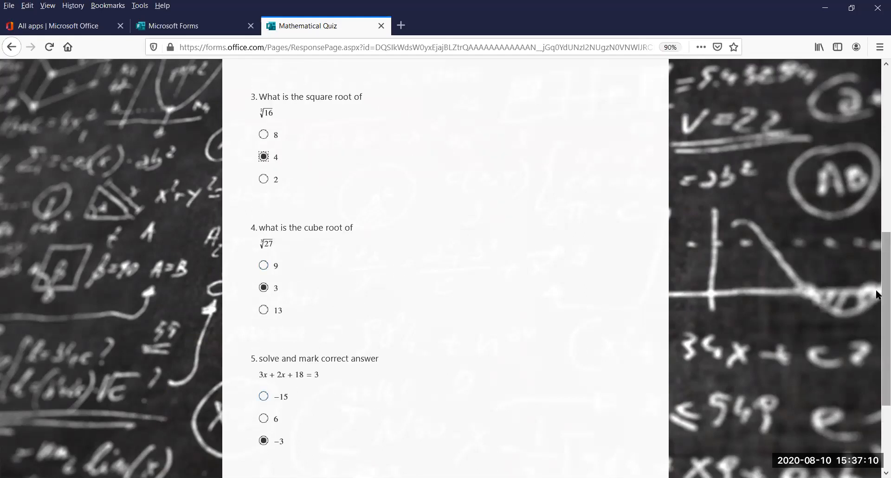
scroll(877, 370, down, 2)
drag(878, 370, 878, 80)
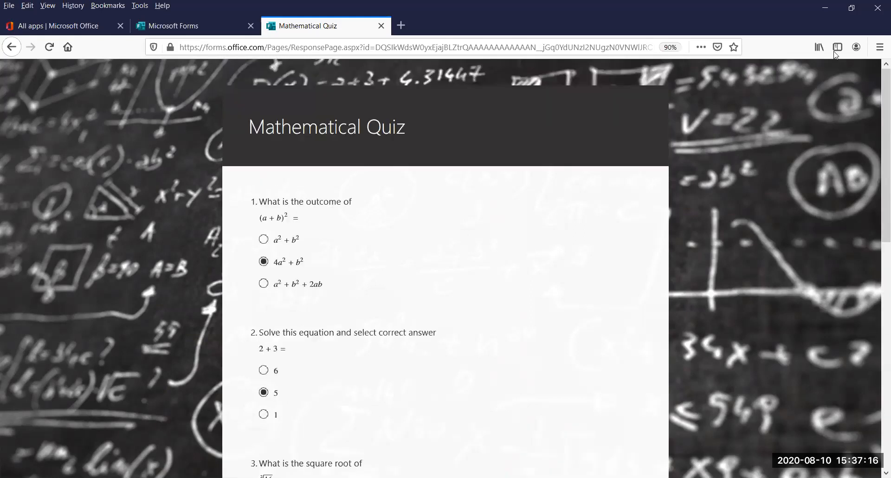
Step: Return to the Forms home page in the other browser tab and create a new quiz
click(218, 26)
click(45, 75)
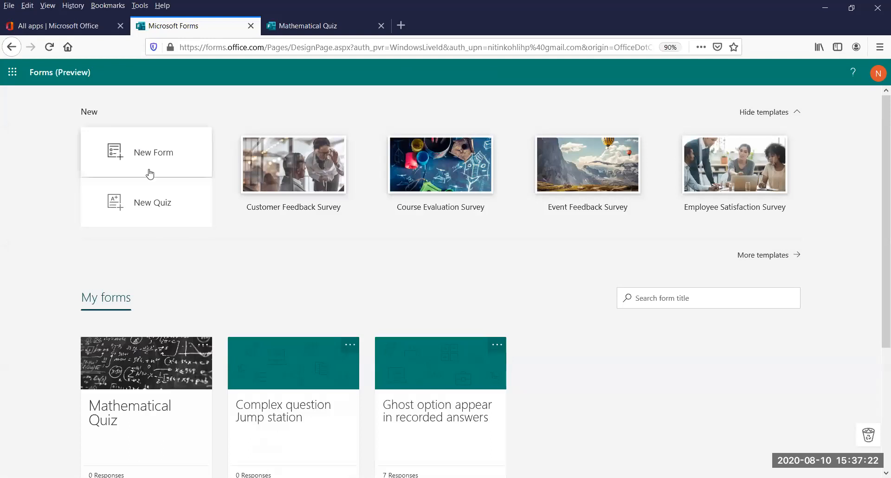
click(168, 212)
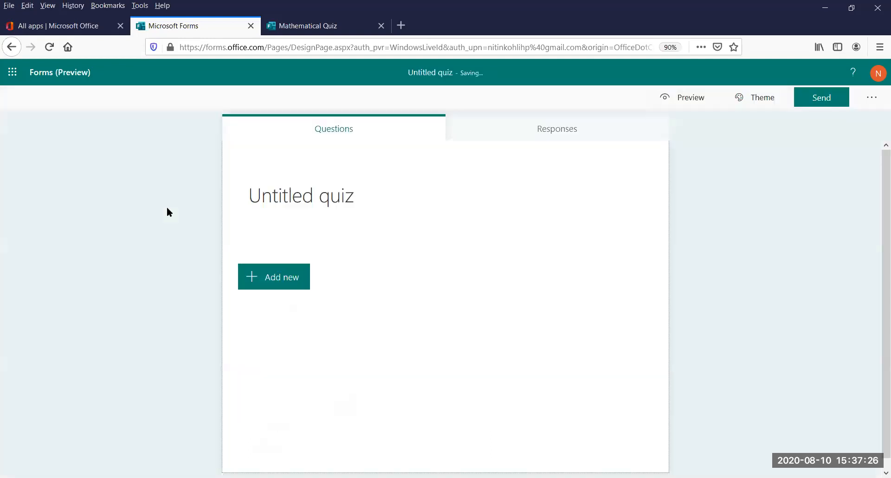
Step: Title the new quiz "Math Quiz"
click(365, 199)
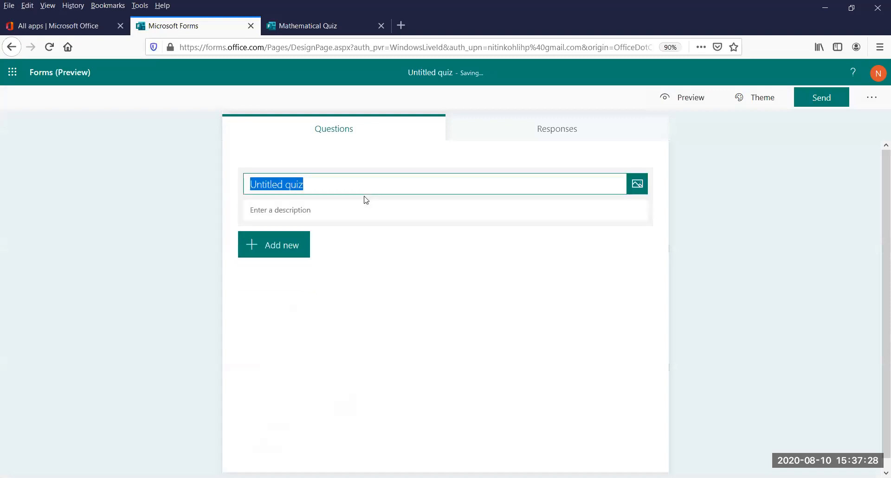
text(Match)
key(BackSpace)
key(BackSpace)
text(h Quiz)
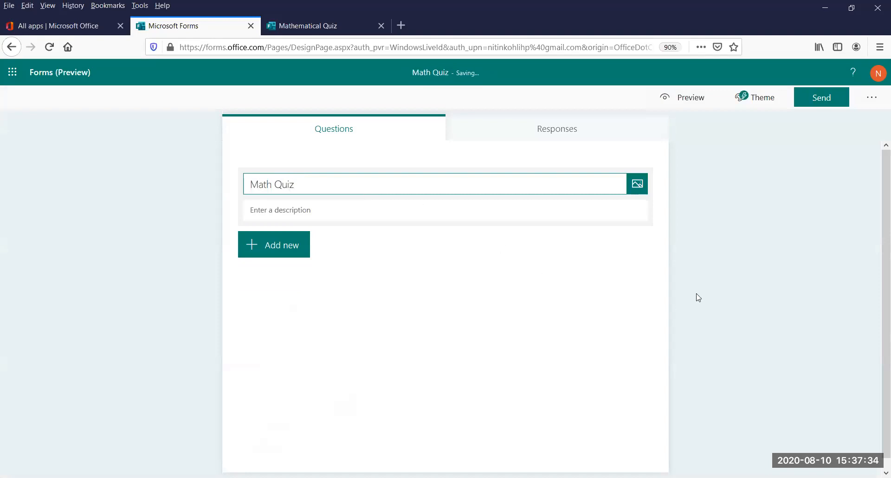
click(675, 293)
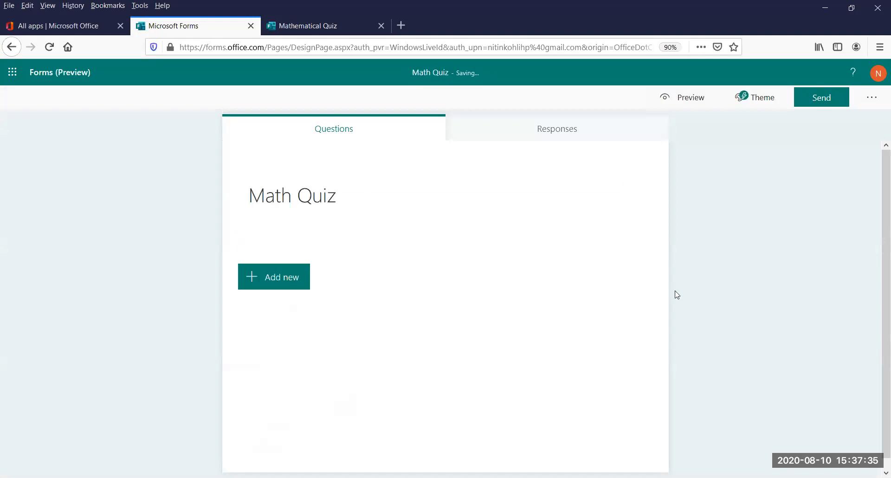
Step: Add a choice question to the quiz with the text "Find the value of y"
click(270, 287)
click(304, 284)
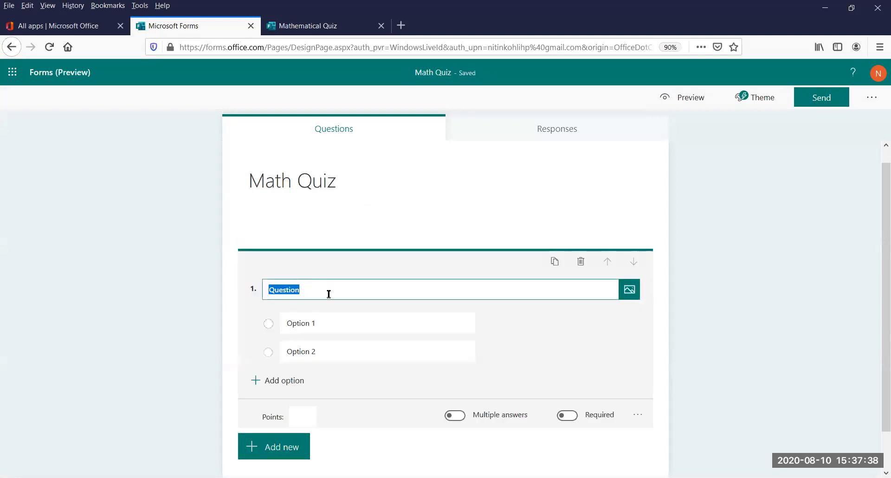
text(Find the valu)
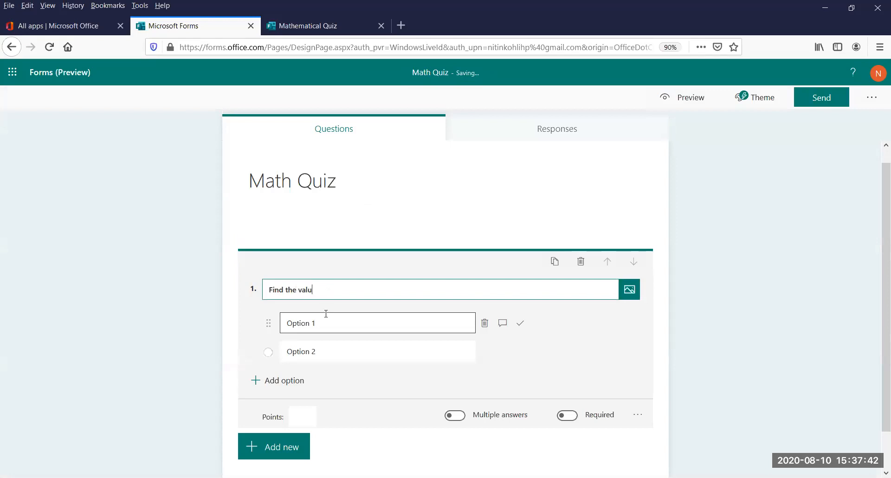
text(e of y)
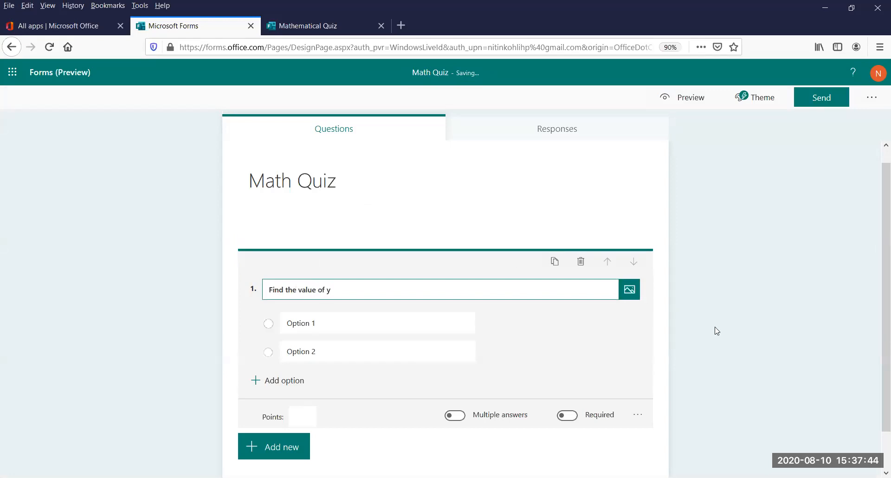
click(791, 298)
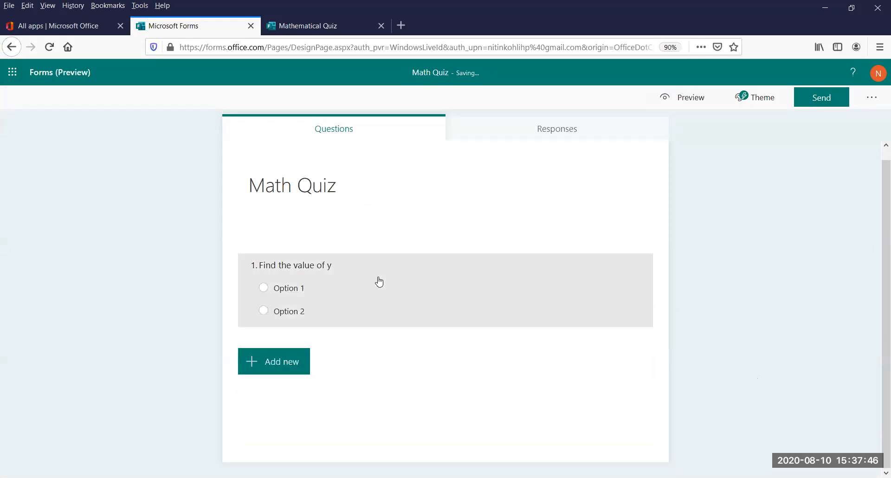
Step: Enable the Math option for the "Find the value of y" question and look at its equation keypad
click(408, 278)
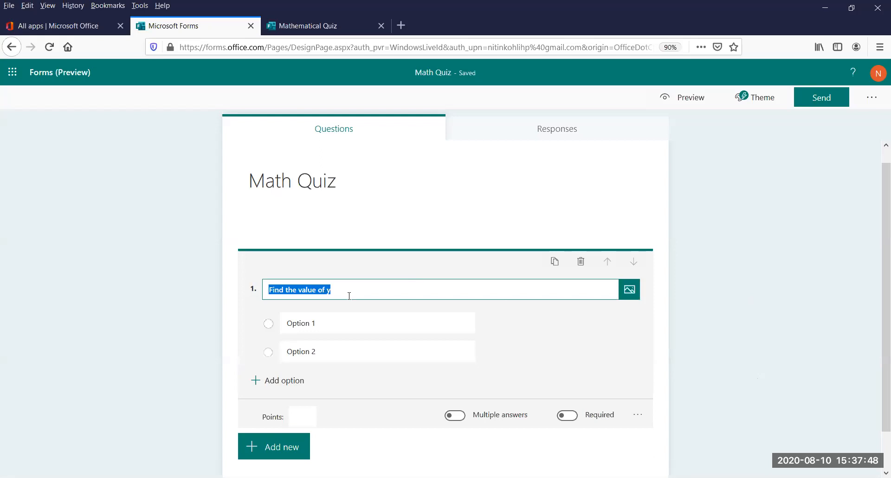
click(638, 416)
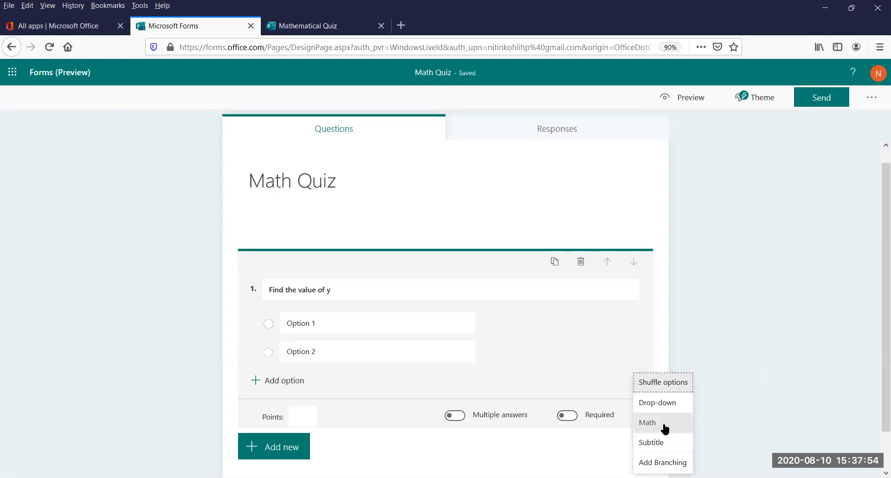
click(665, 429)
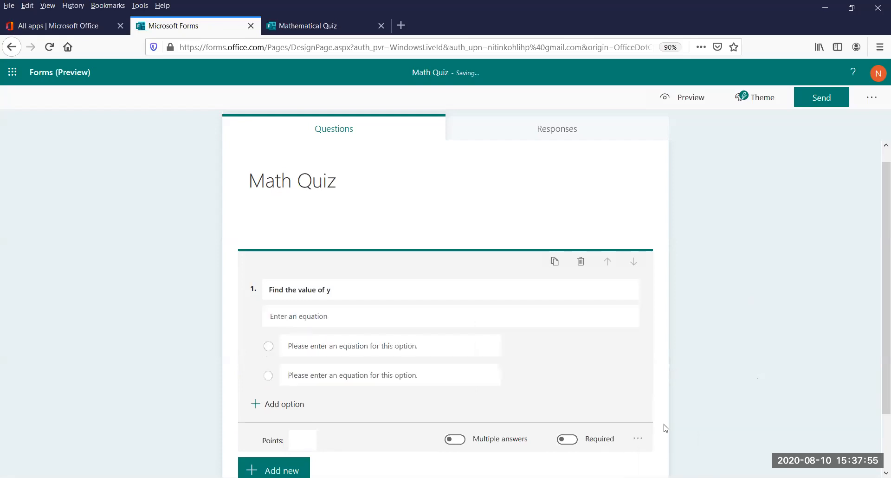
click(642, 439)
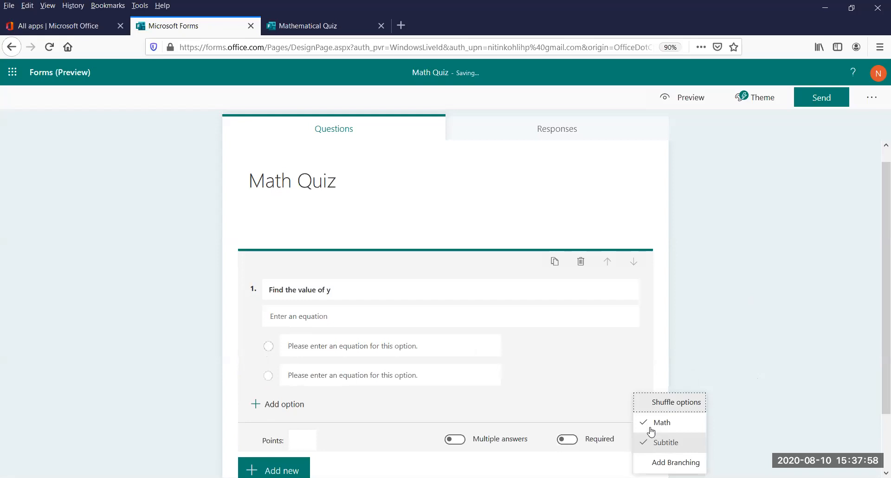
click(275, 315)
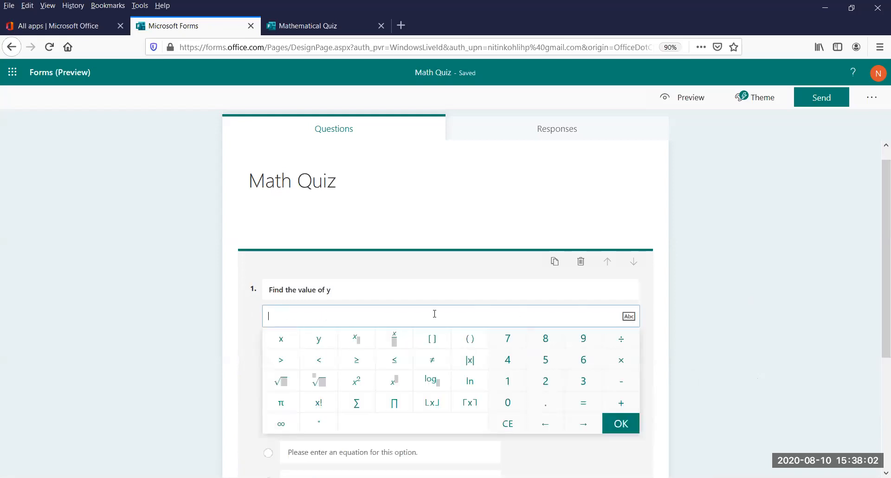
click(708, 326)
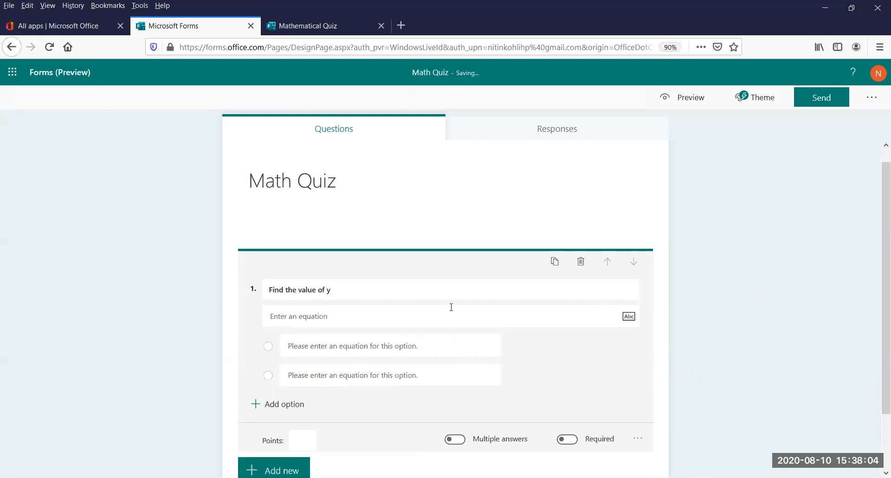
Step: Enter the equation 2y + 3y = −20 for the "Find the value of y" question
click(327, 321)
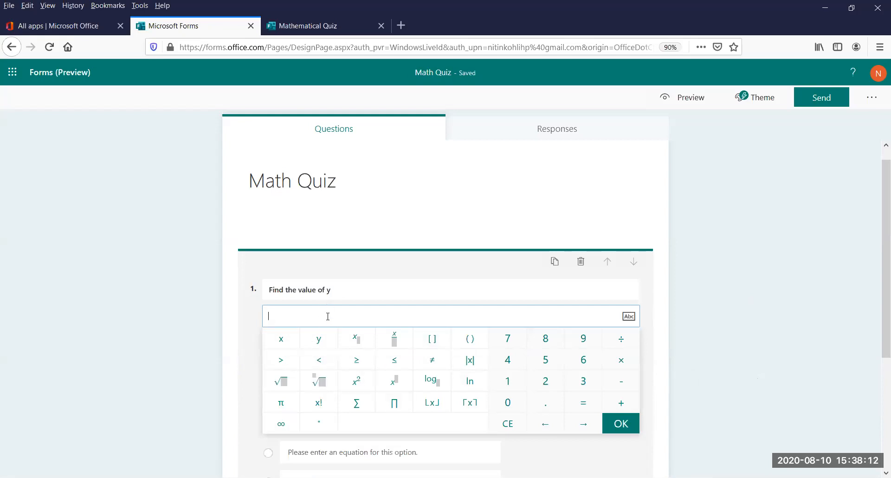
text(2y)
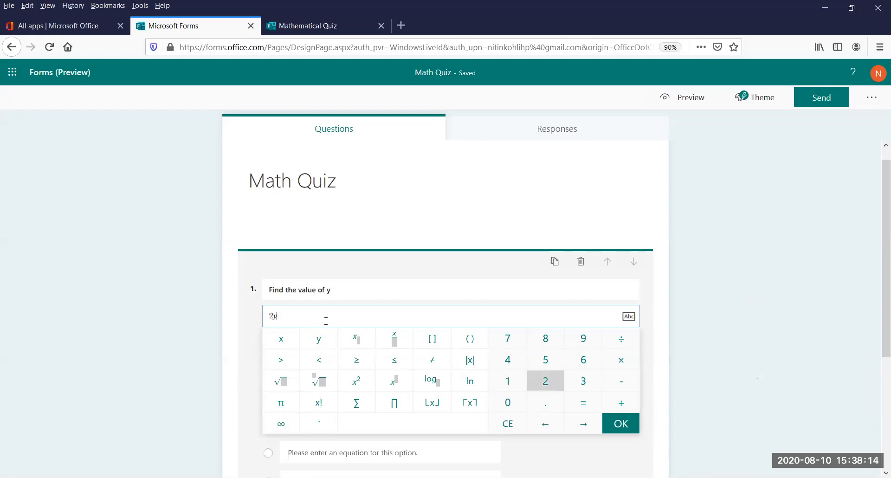
text( + 3y =)
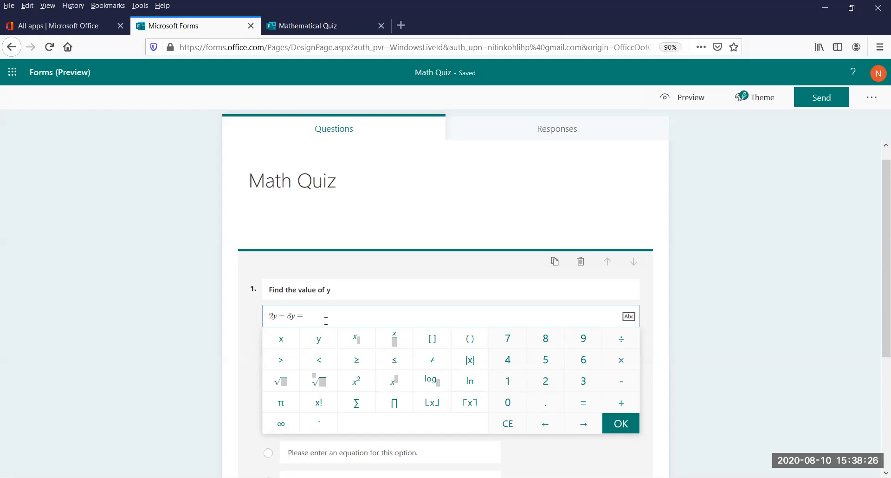
text(-20)
click(620, 424)
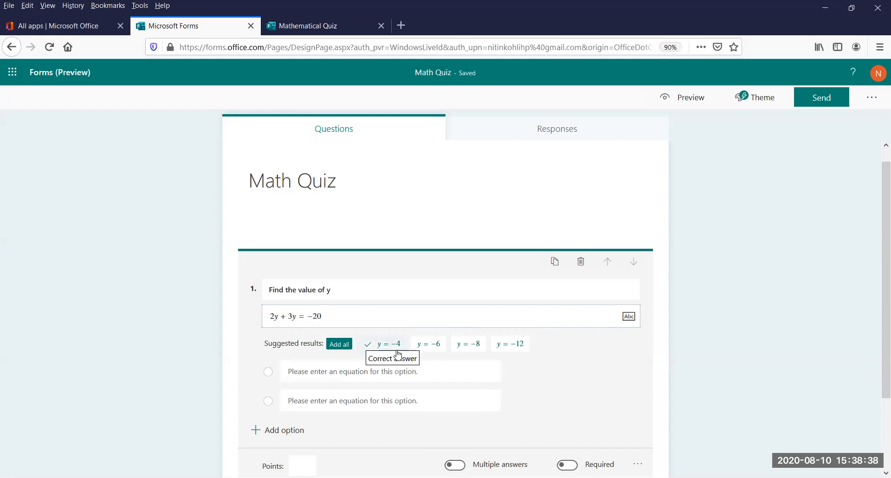
Step: Add the suggested results y = −6, y = −4 and y = −12 as the first question's answer options
click(439, 347)
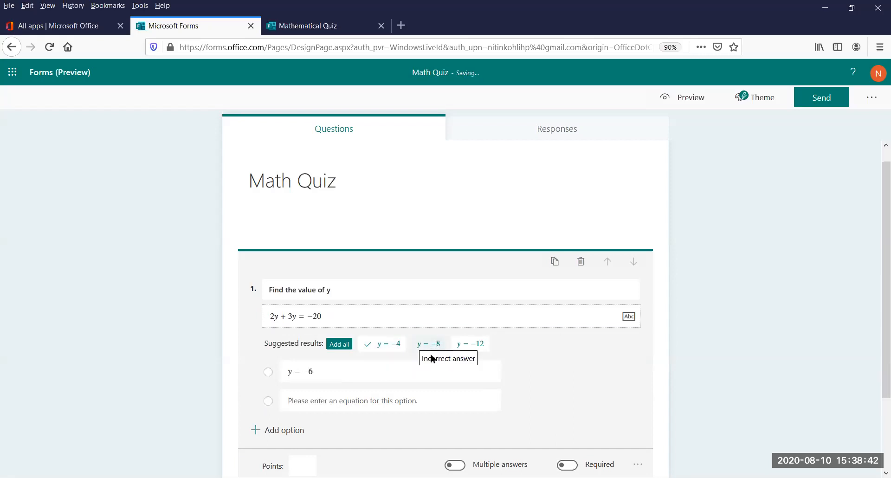
click(395, 348)
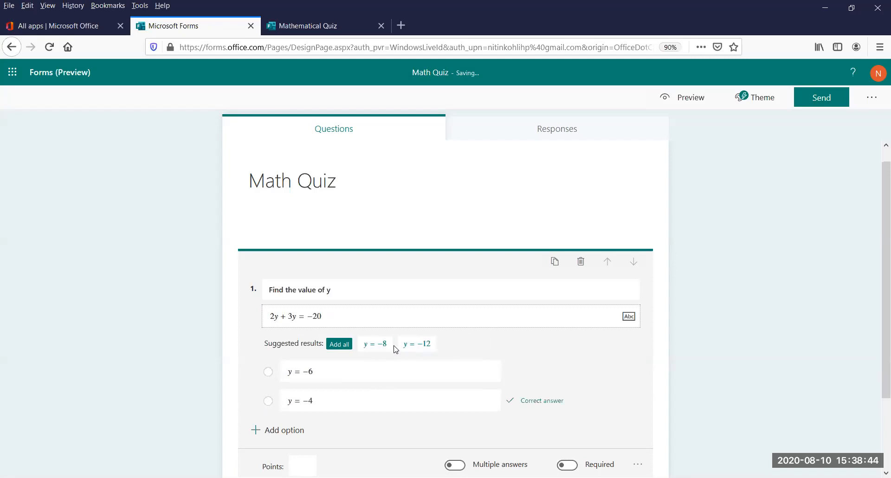
click(421, 351)
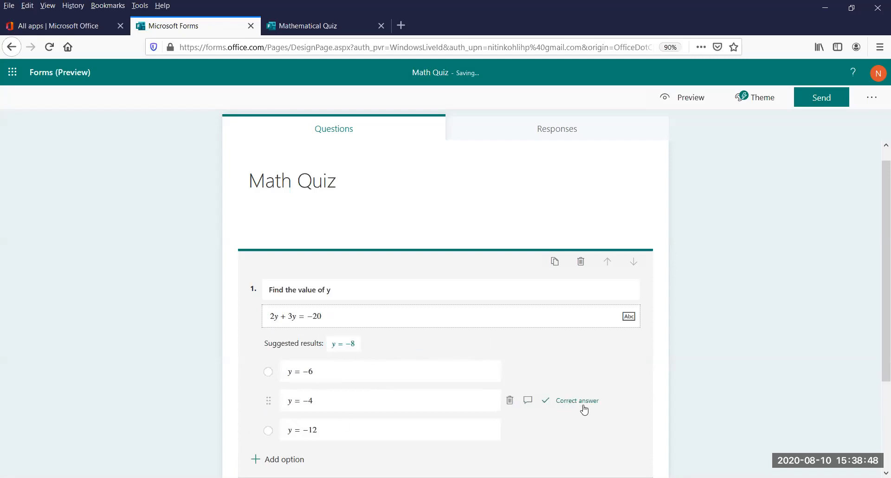
click(876, 263)
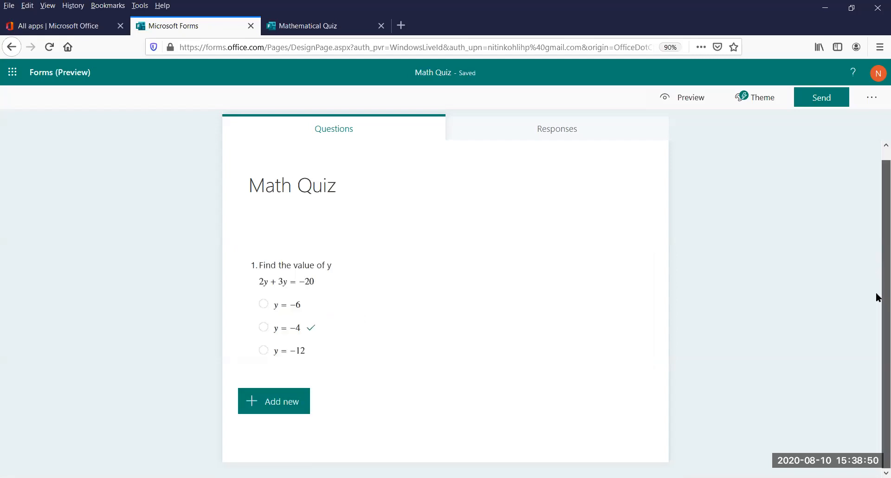
Step: Add a second choice question with the text "Add these 2 numbers"
click(279, 406)
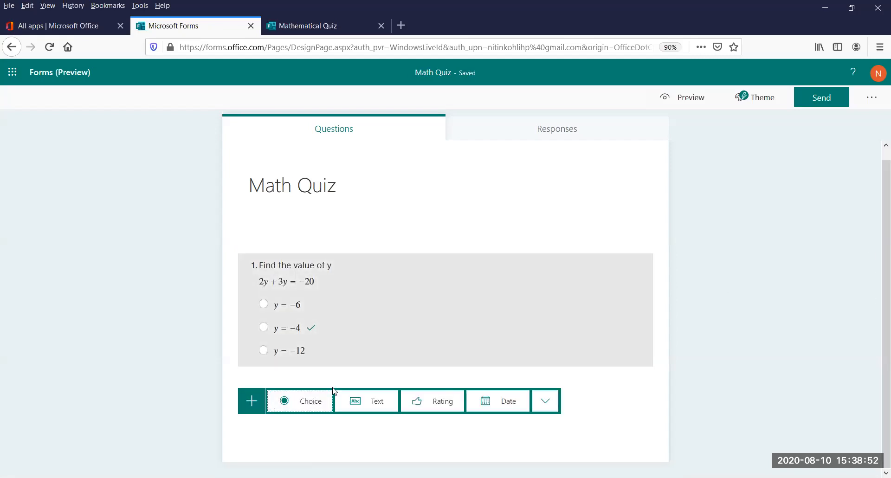
click(285, 405)
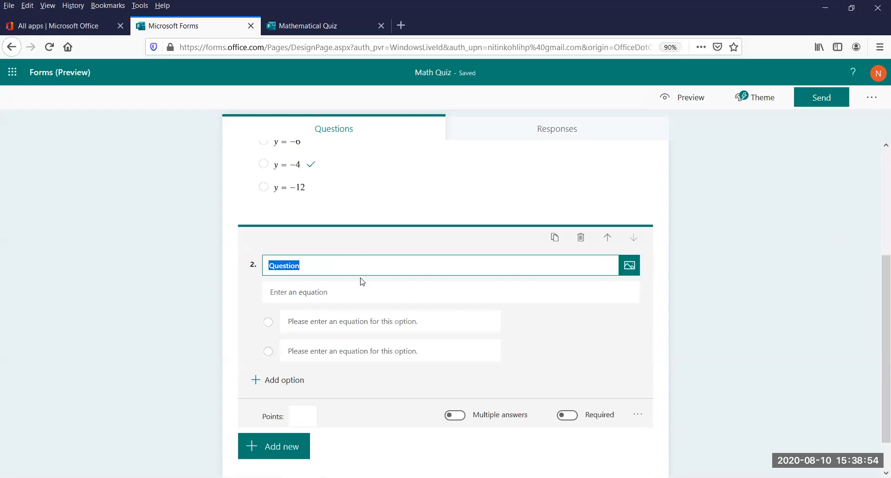
click(360, 282)
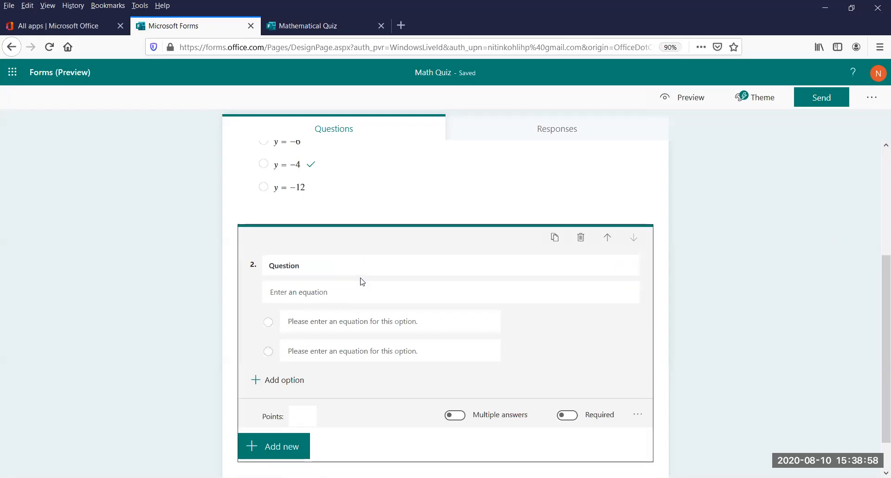
scroll(362, 282, down, 2)
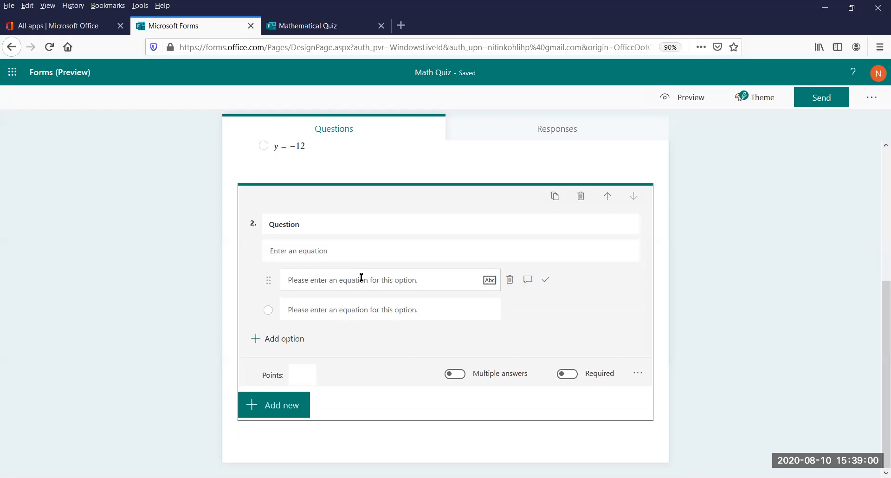
click(314, 220)
key(BackSpace)
key(BackSpace)
key(BackSpace)
key(BackSpace)
key(BackSpace)
key(BackSpace)
key(BackSpace)
key(BackSpace)
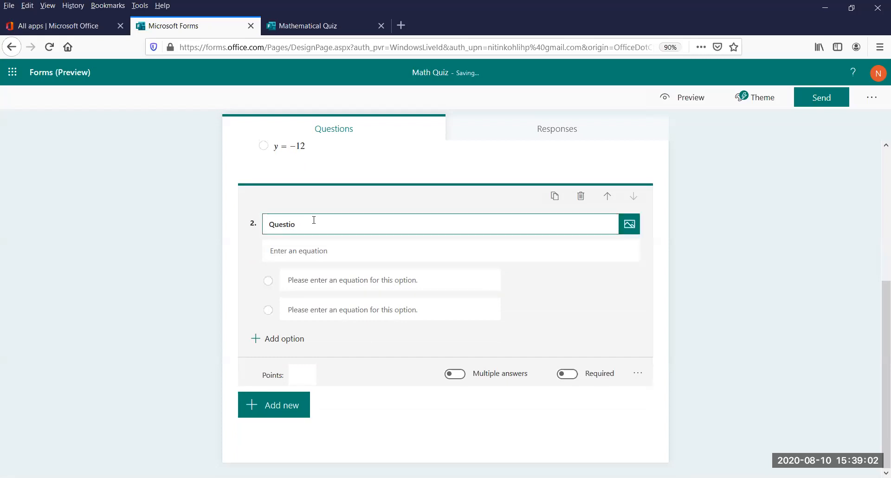
text(Add these 2 numbers)
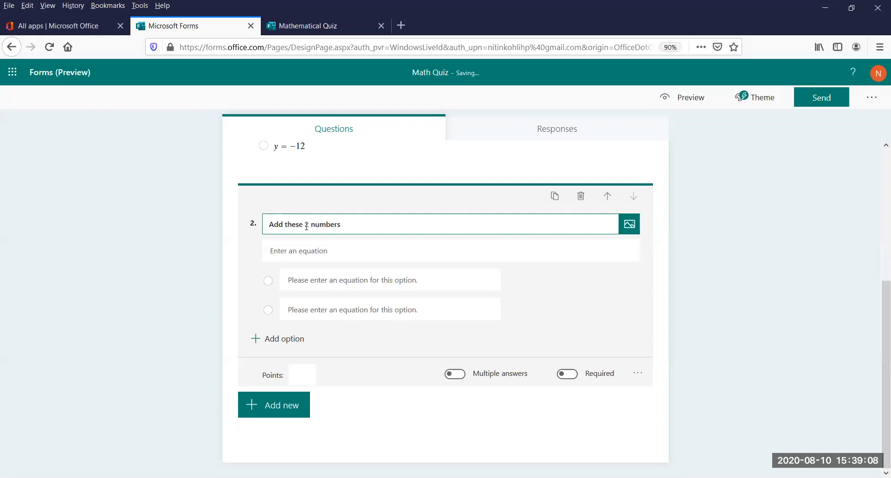
Step: Enter the equation 3 + 5 = for the "Add these 2 numbers" question
click(302, 253)
text(3)
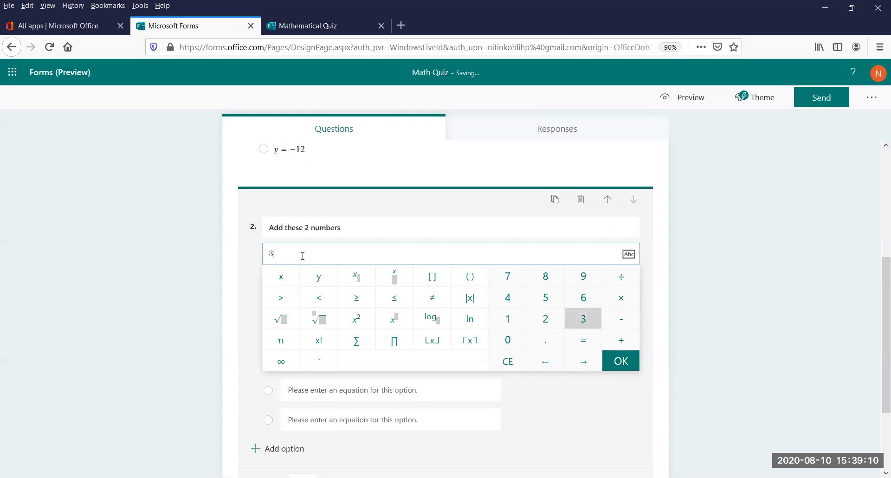
text( + 5 =)
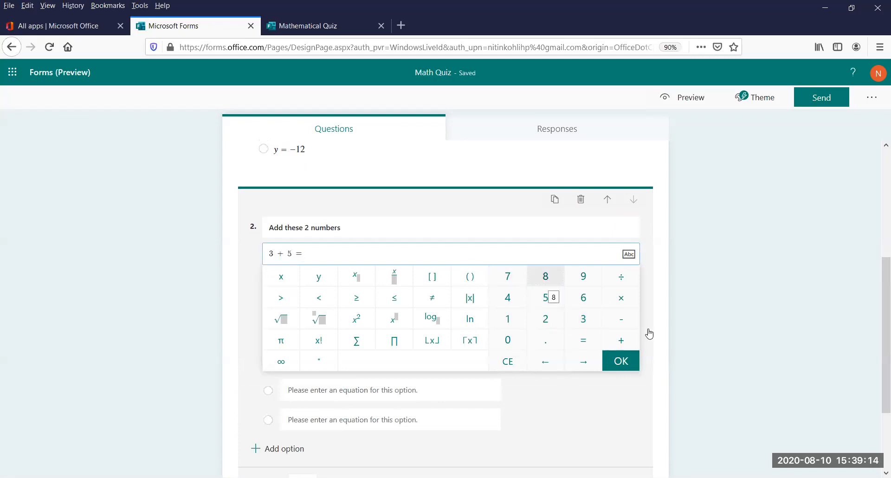
click(626, 366)
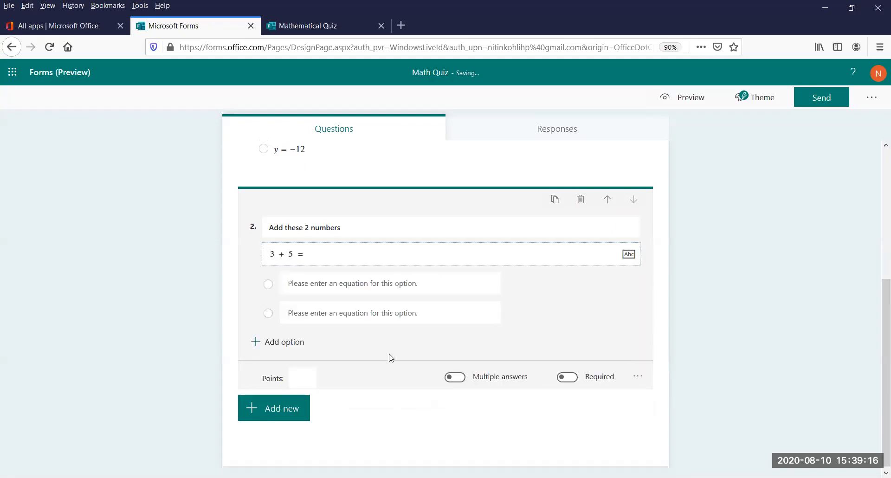
Step: Add the suggested results 2, 8 and 9 as the second question's answer options
click(401, 282)
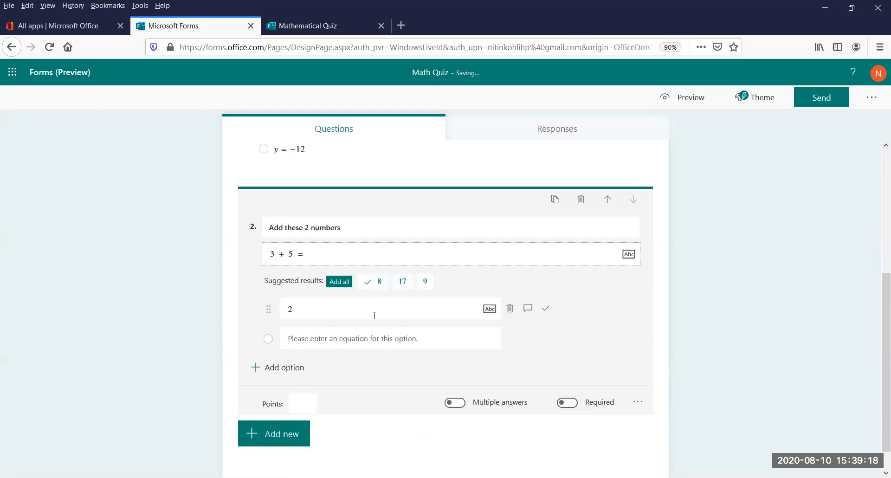
click(378, 282)
click(389, 283)
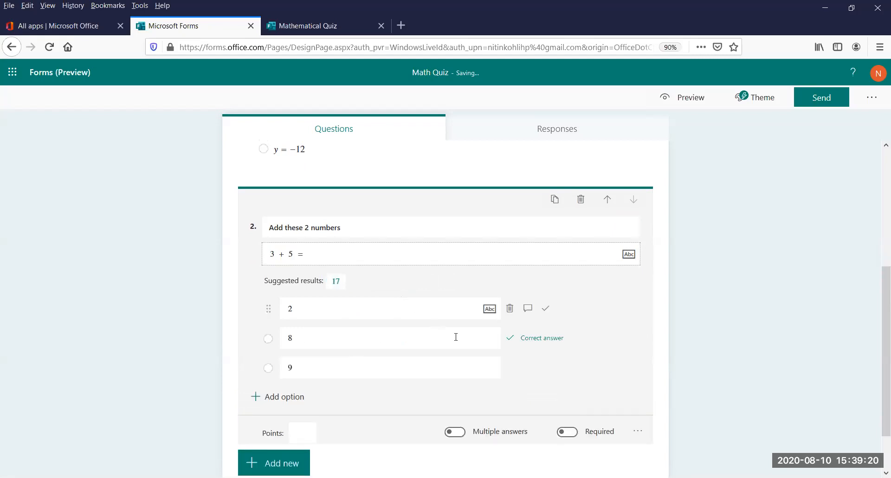
click(748, 303)
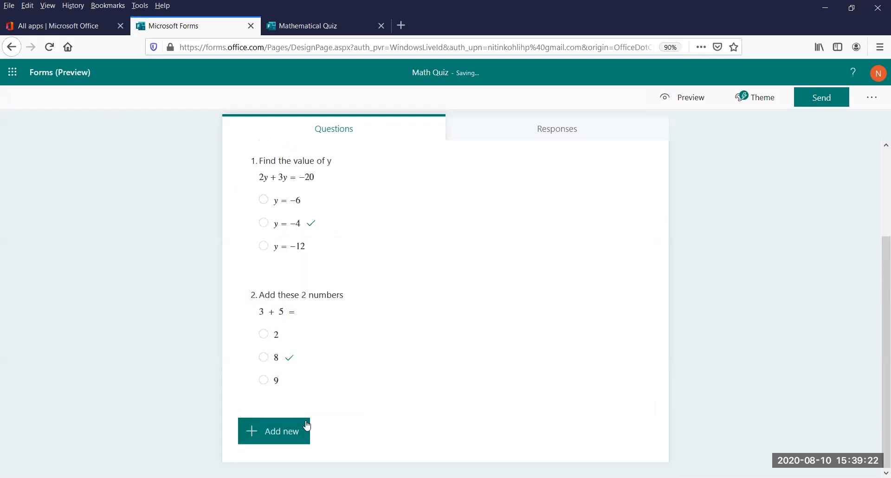
Step: Add a third choice question with the text "Find the square root of"
click(306, 426)
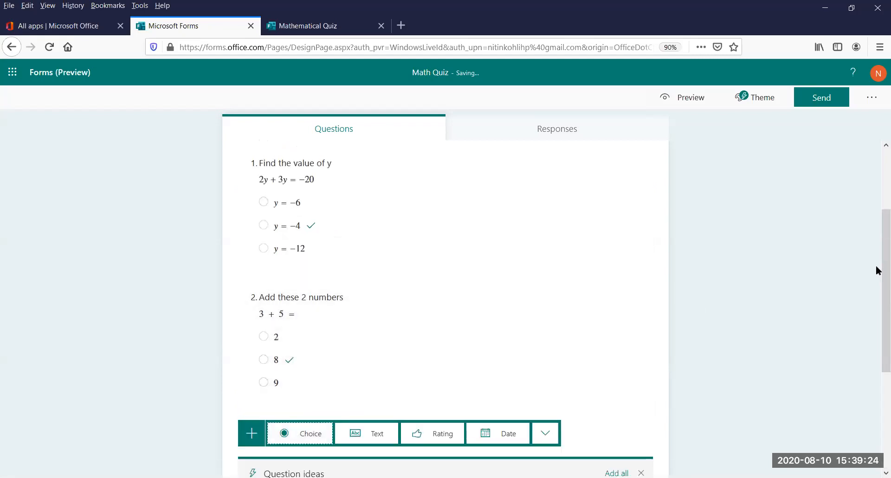
drag(884, 262, 800, 361)
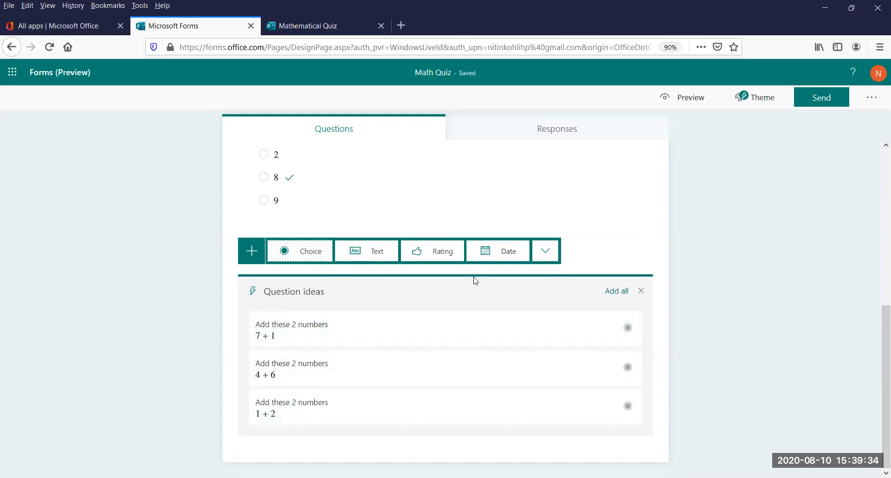
click(301, 256)
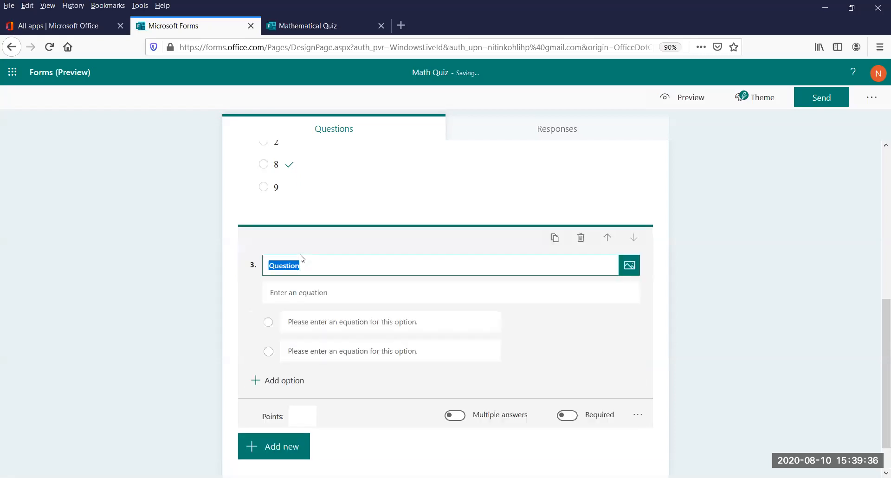
click(325, 269)
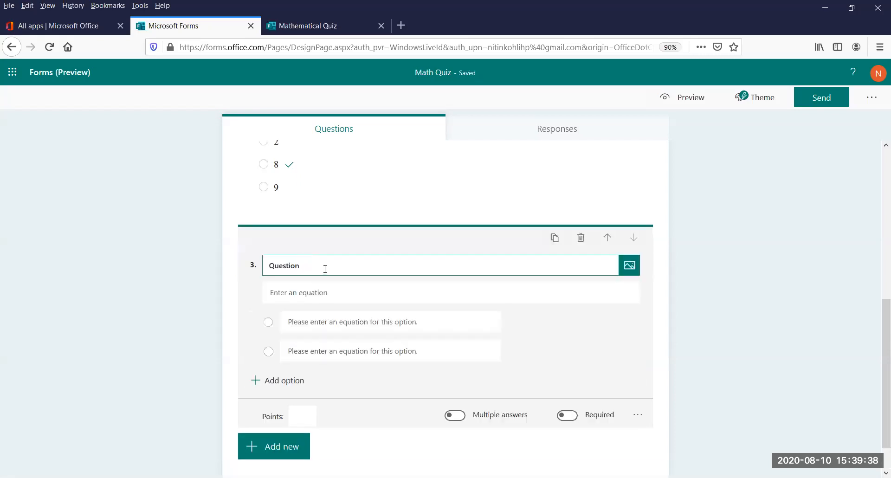
text(Find the)
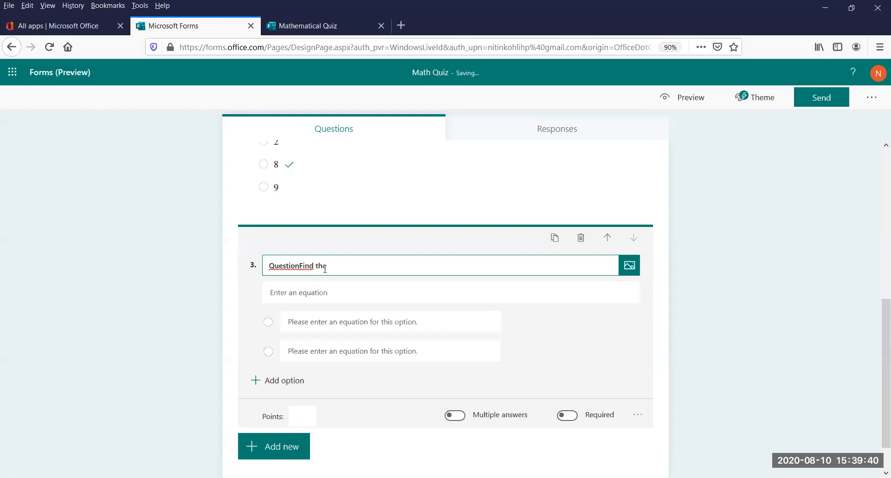
text( square root of)
key(BackSpace)
key(BackSpace)
key(BackSpace)
key(BackSpace)
key(BackSpace)
key(BackSpace)
key(BackSpace)
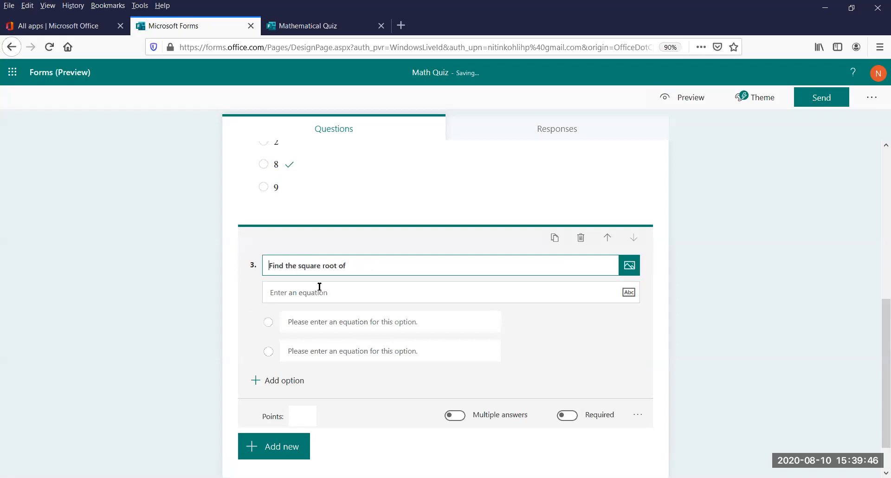
Step: Enter the equation √16 for the "Find the square root of" question
click(319, 290)
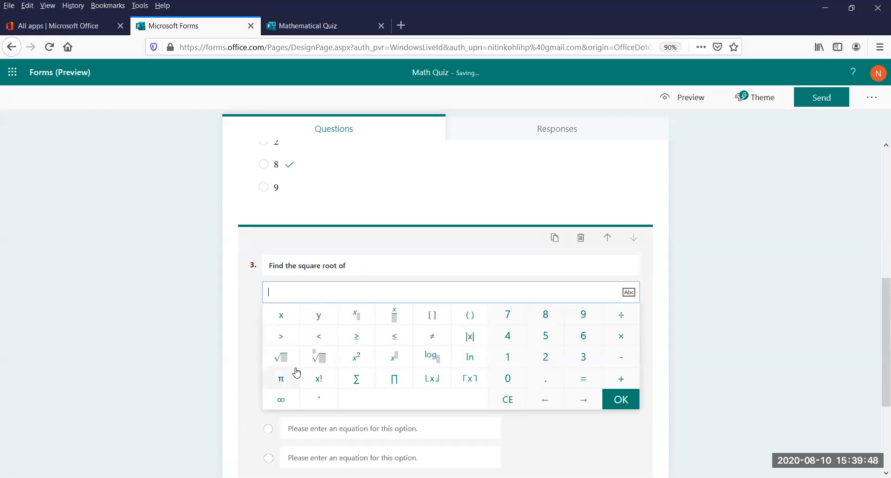
click(282, 360)
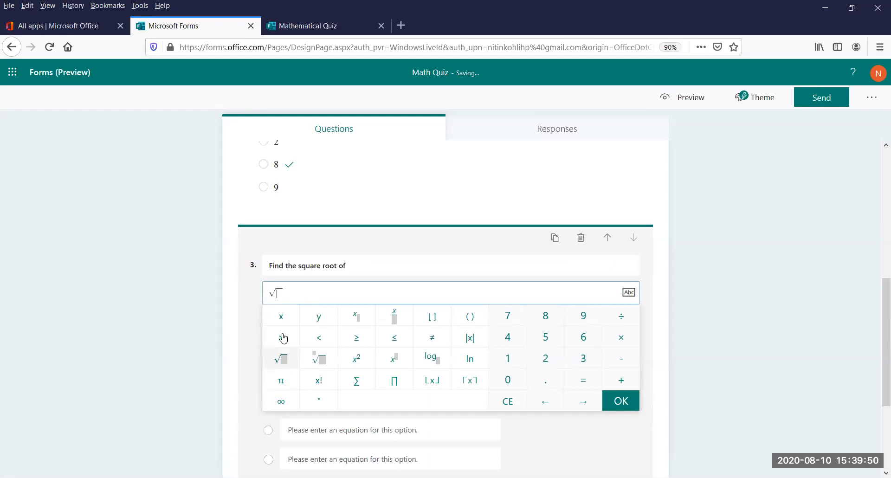
text(16)
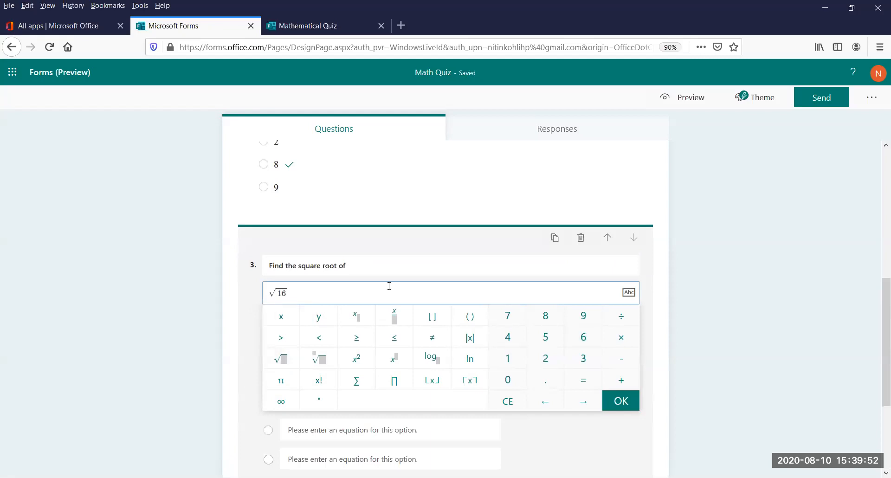
click(628, 402)
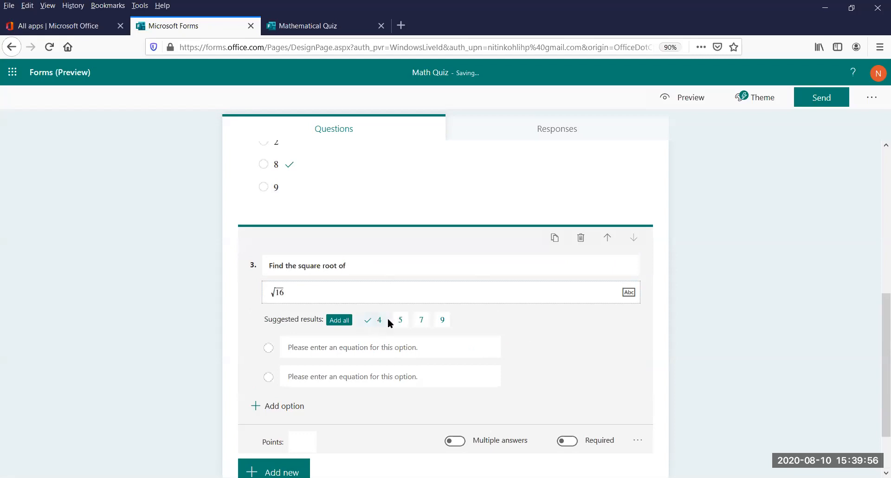
Step: Enter 8 as the third question's first answer option and add the suggested result 4 as its second
click(370, 348)
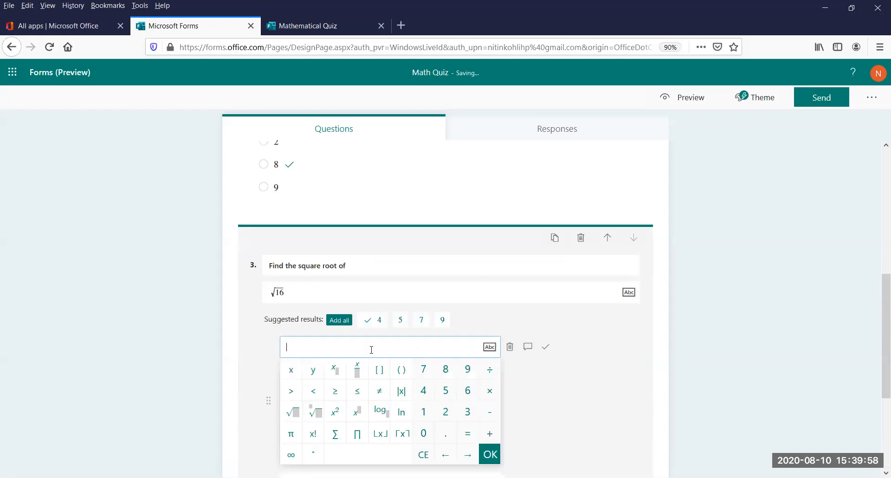
text(8)
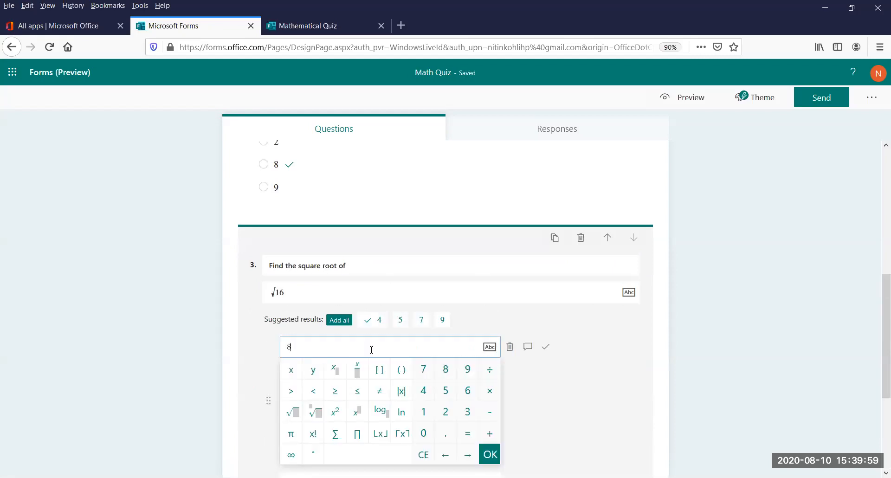
click(490, 455)
click(358, 378)
click(377, 320)
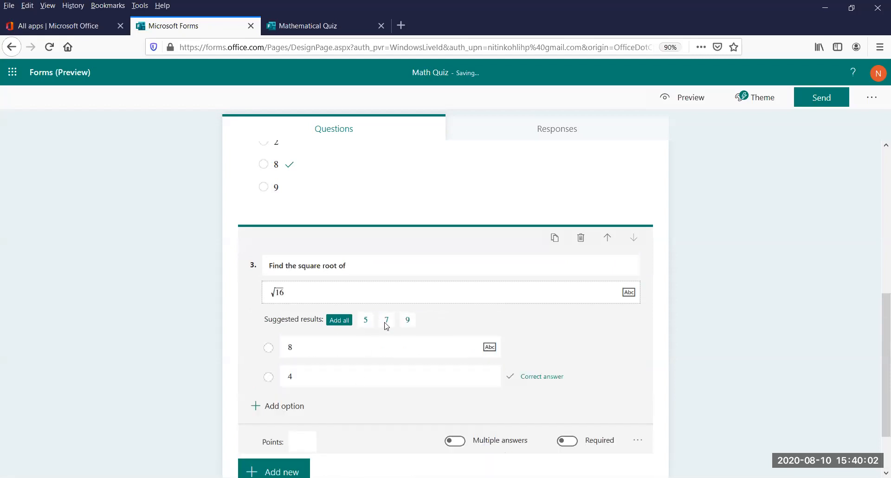
Step: Add a third answer option with the value 2 to the square root question
click(263, 406)
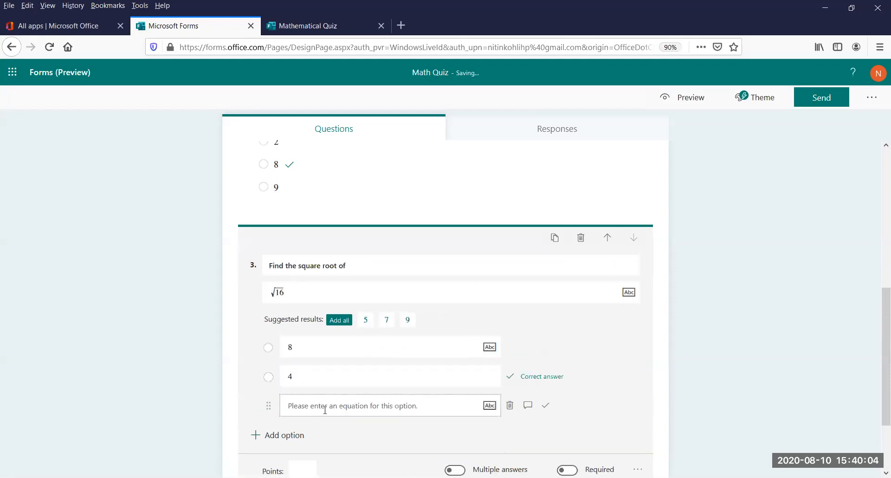
click(325, 410)
text(2)
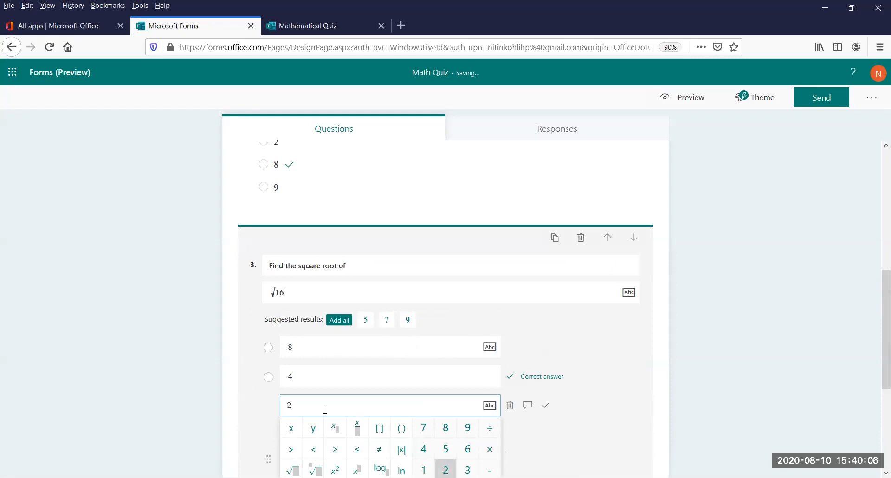
click(763, 319)
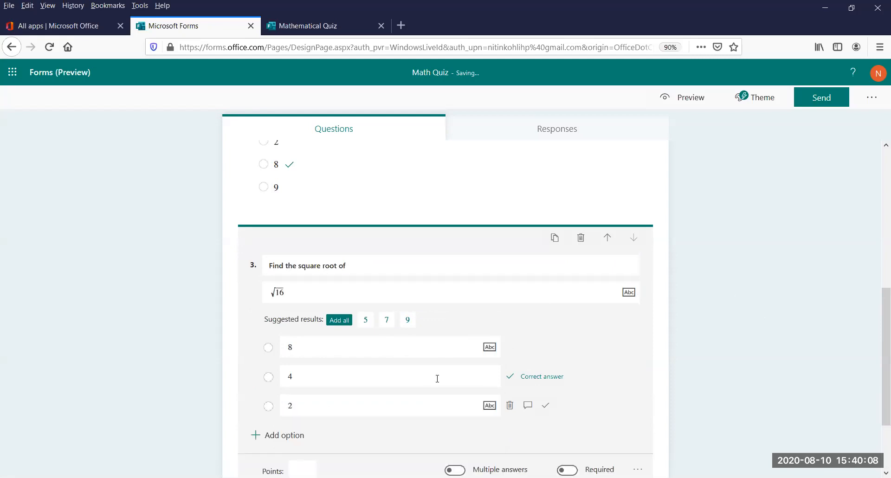
click(876, 328)
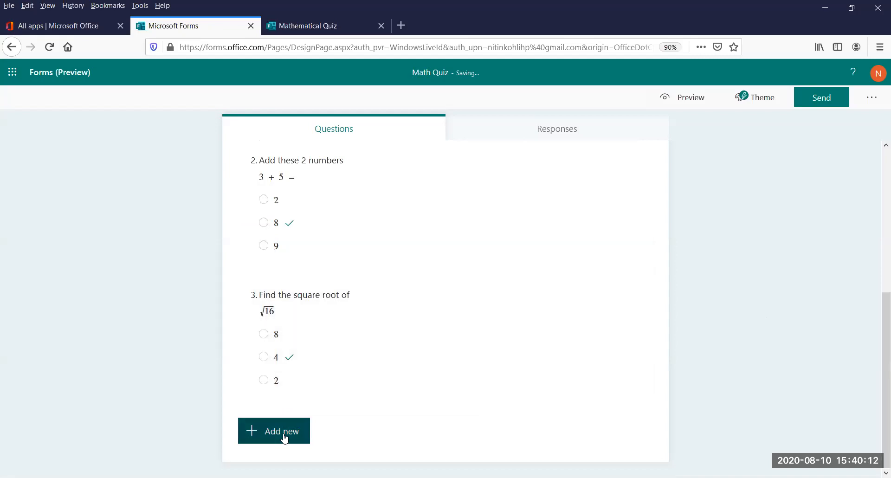
Step: Add a fourth choice question with the text "fund the sum of"
click(285, 438)
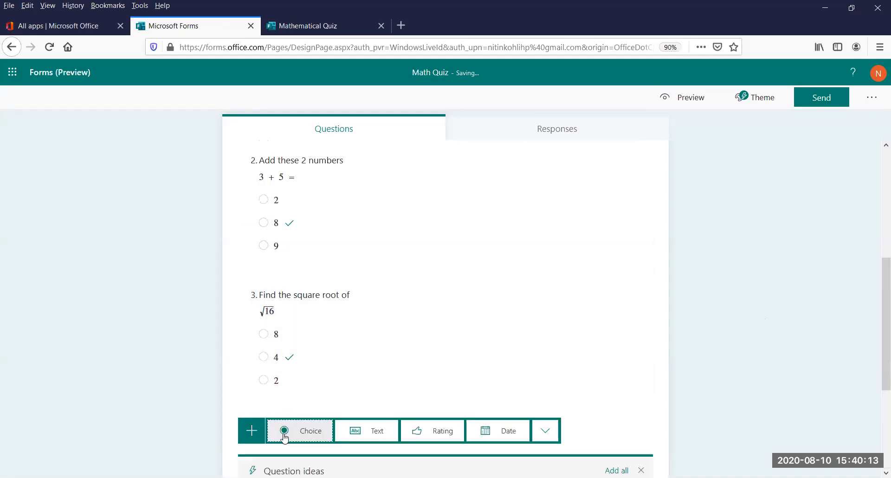
click(310, 435)
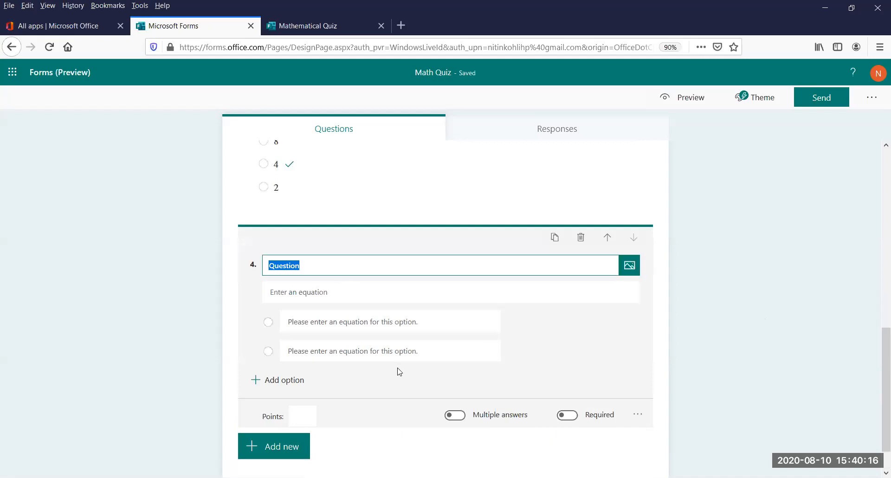
text(fund the sum of)
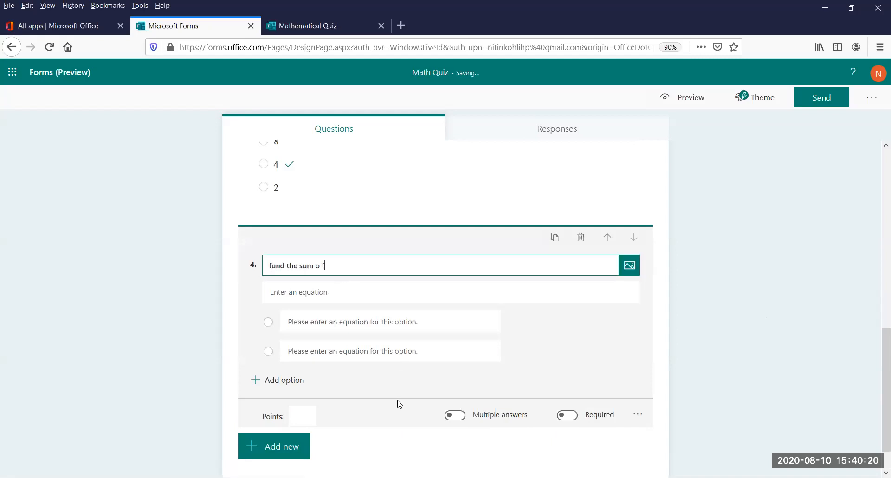
Step: Enter the equation 3 − 2 = for the fourth question
click(387, 291)
text(3-2)
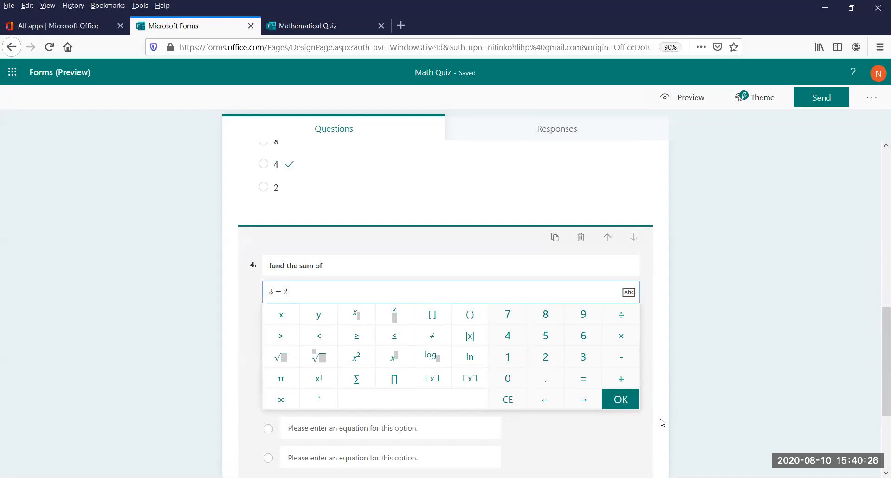
text(=)
click(627, 408)
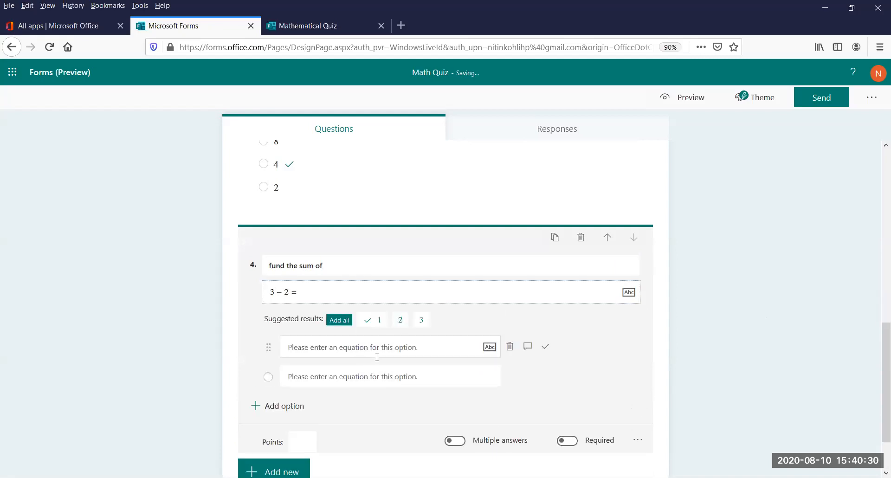
Step: Add the suggested results 2, 3 and 1, in that order, as the fourth question's answer options
click(400, 320)
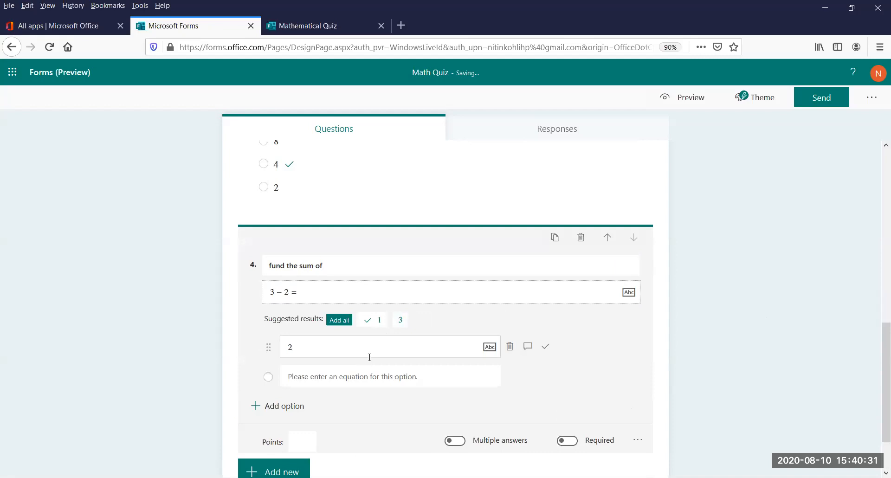
click(400, 319)
click(342, 320)
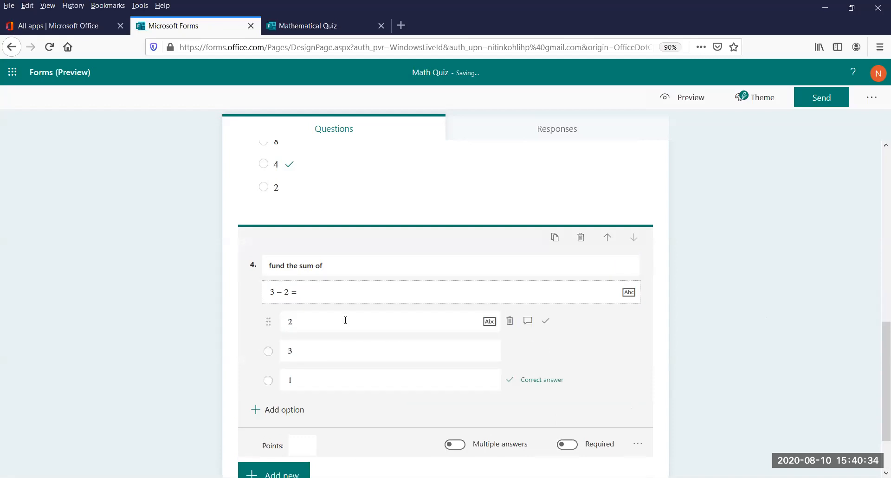
click(774, 351)
Step: Add a fifth choice question with the text "cube root"
drag(876, 374, 876, 399)
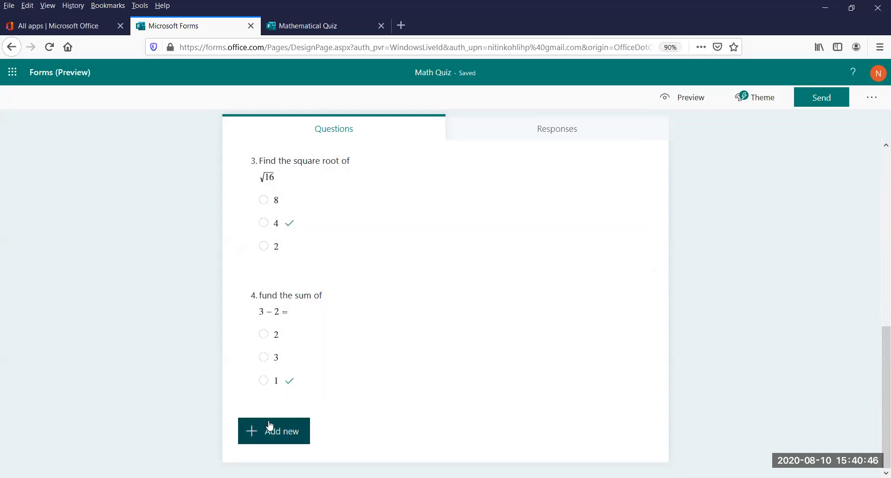
click(269, 425)
click(294, 434)
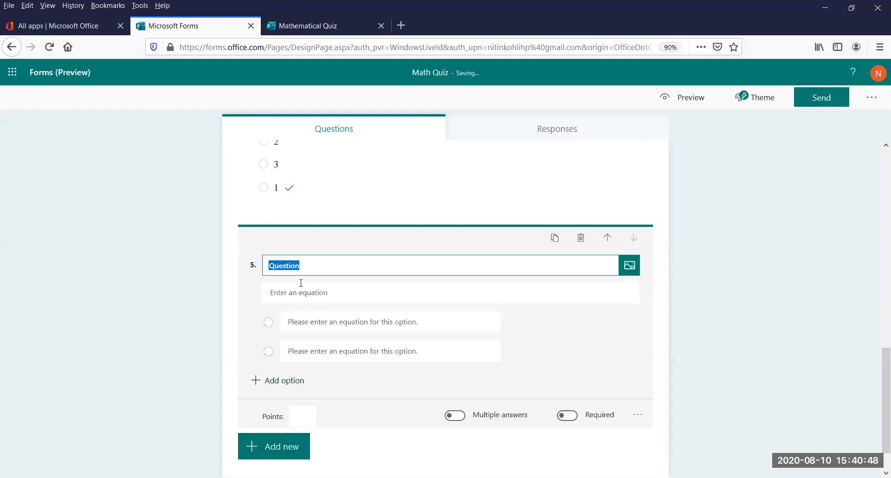
text(cube root)
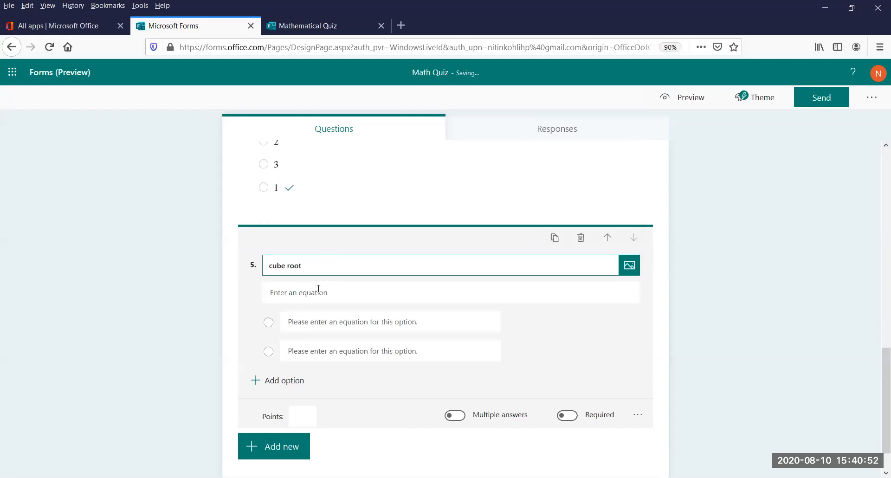
Step: Enter the equation ∛27 for the "cube root" question
click(319, 289)
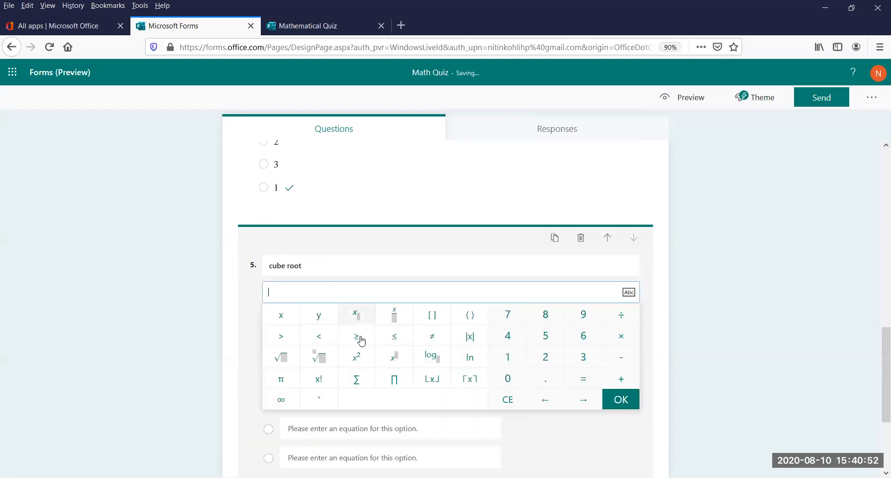
click(316, 361)
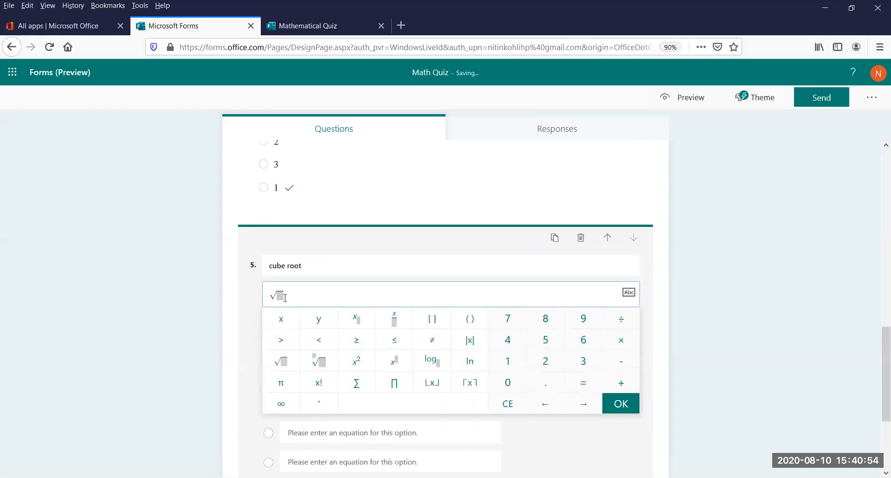
text(3)
text(2)
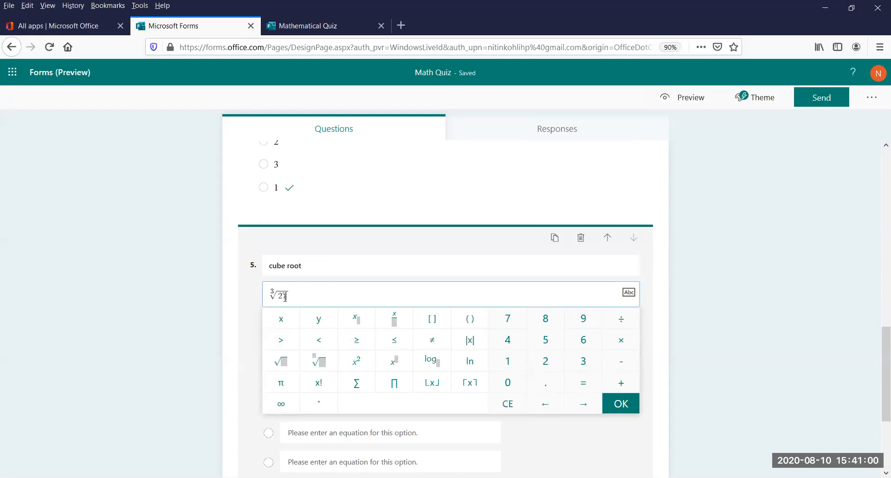
text(7)
click(621, 405)
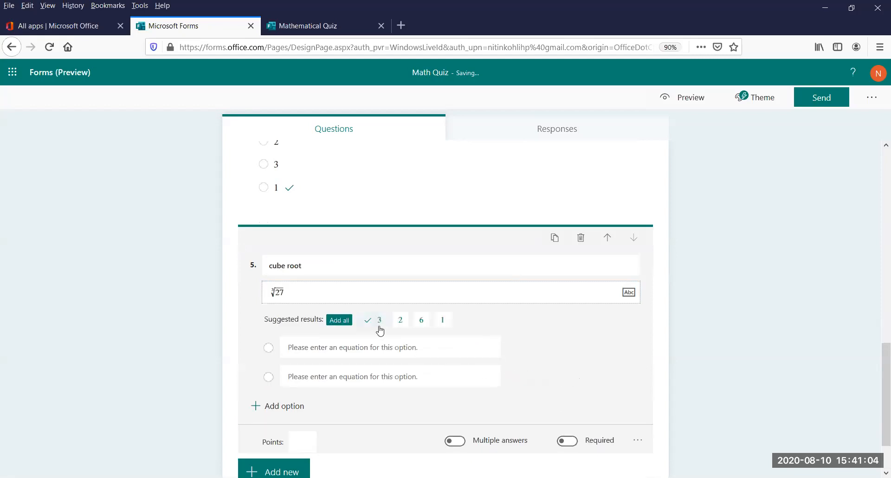
Step: Fill the "cube root" question's answer options with 9, the suggested result 3, and 13, in that order
click(390, 346)
text(9)
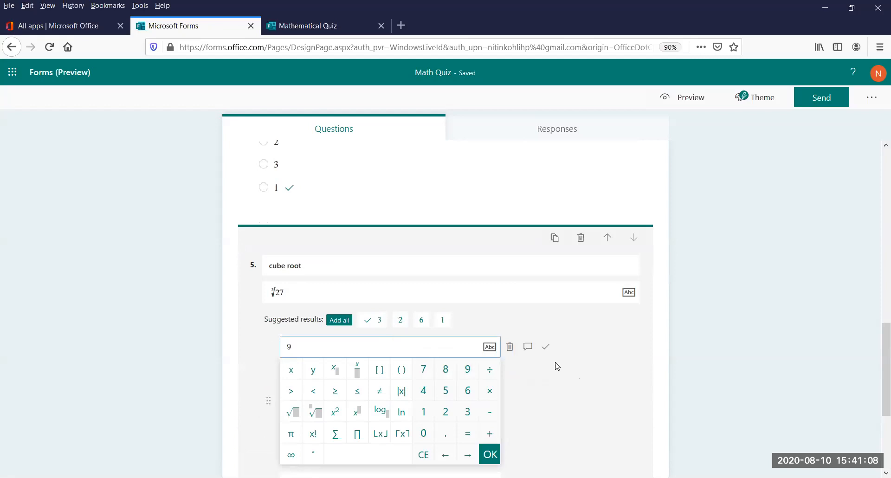
click(701, 342)
click(298, 377)
click(374, 320)
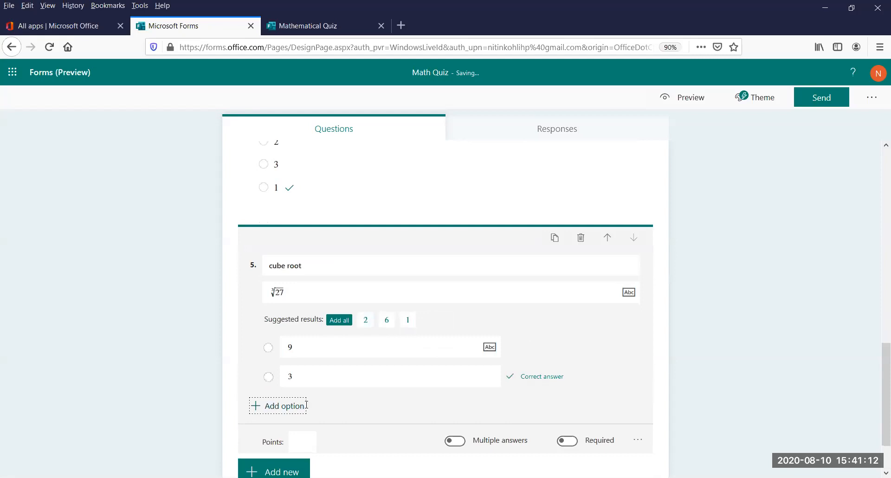
click(284, 406)
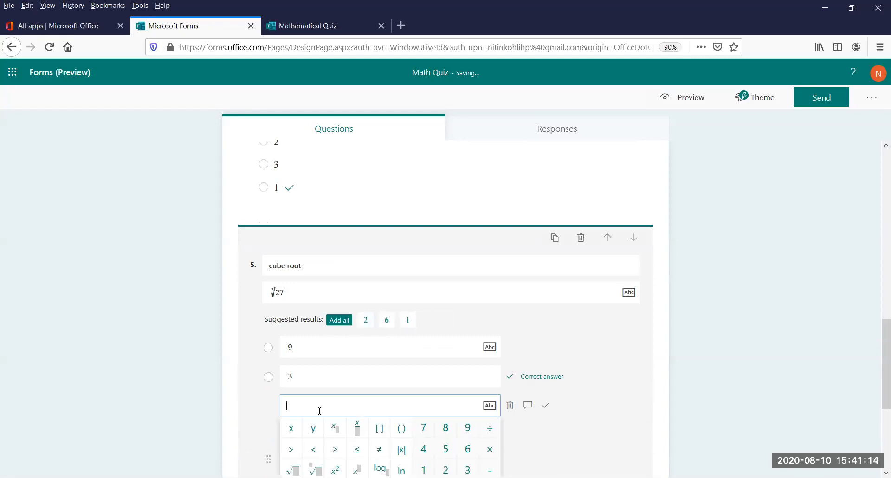
text(13)
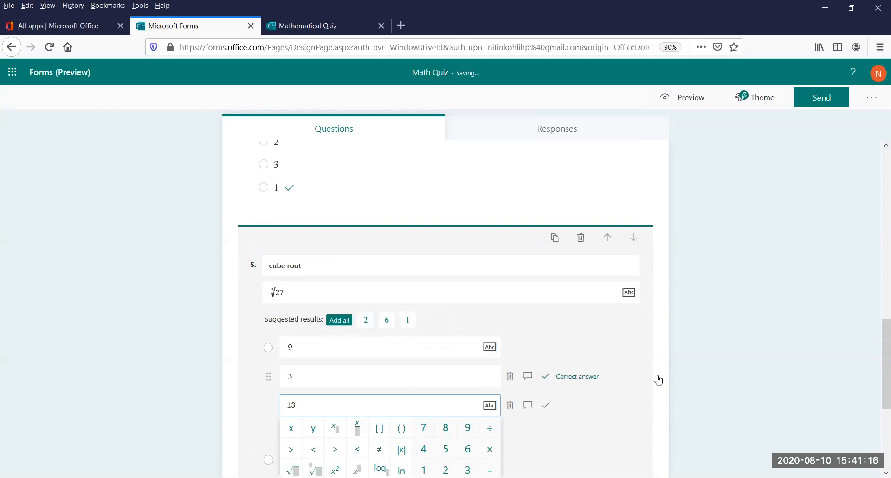
click(748, 370)
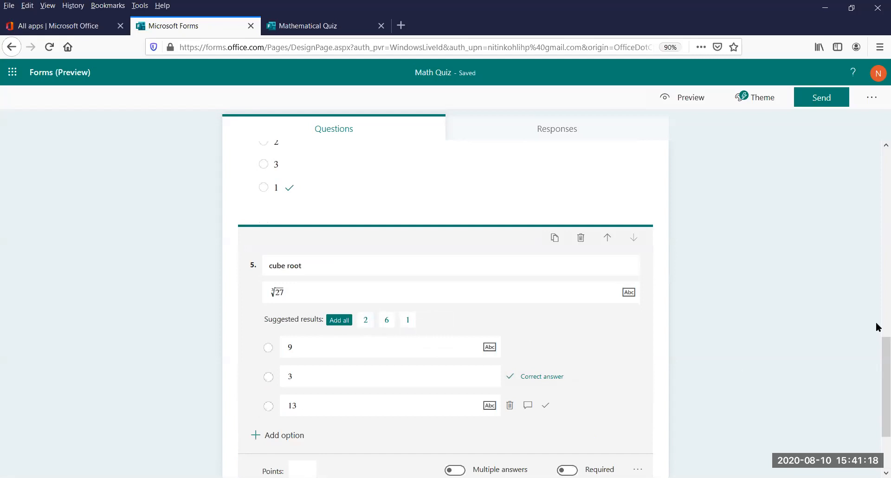
Step: Open the branching options from the first question, "Find the value of y"
drag(880, 406, 877, 159)
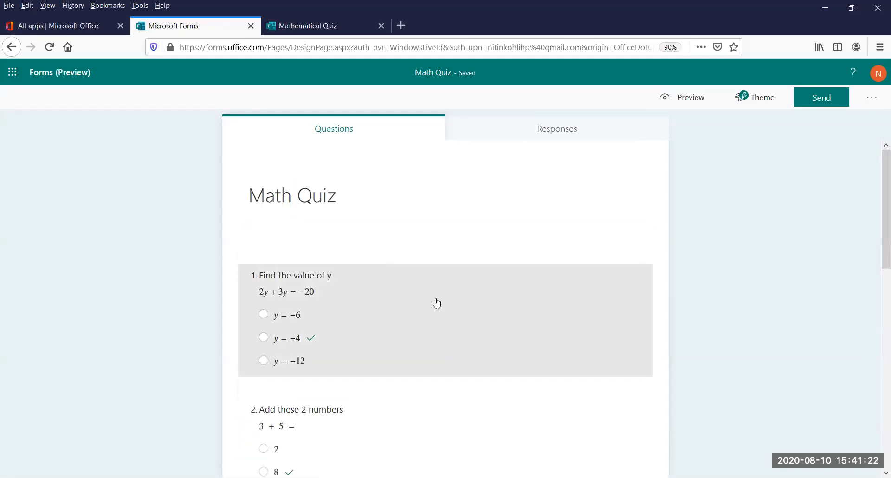
click(436, 303)
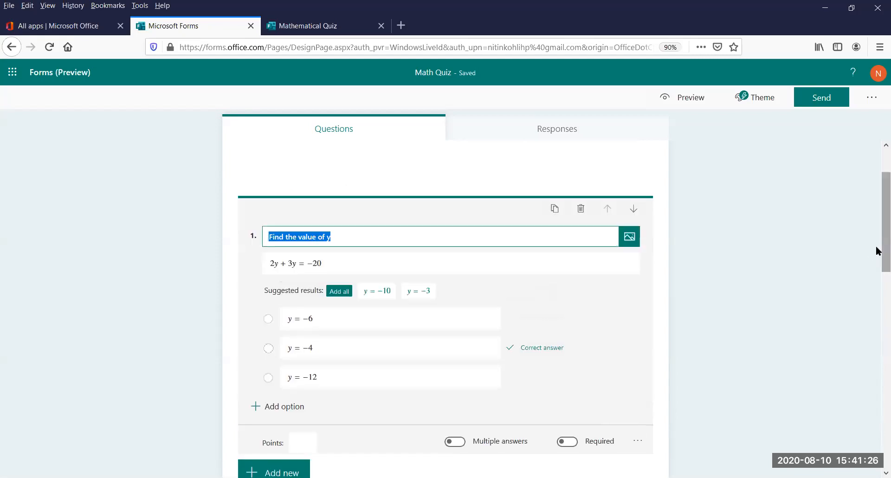
key(ctrl+minus)
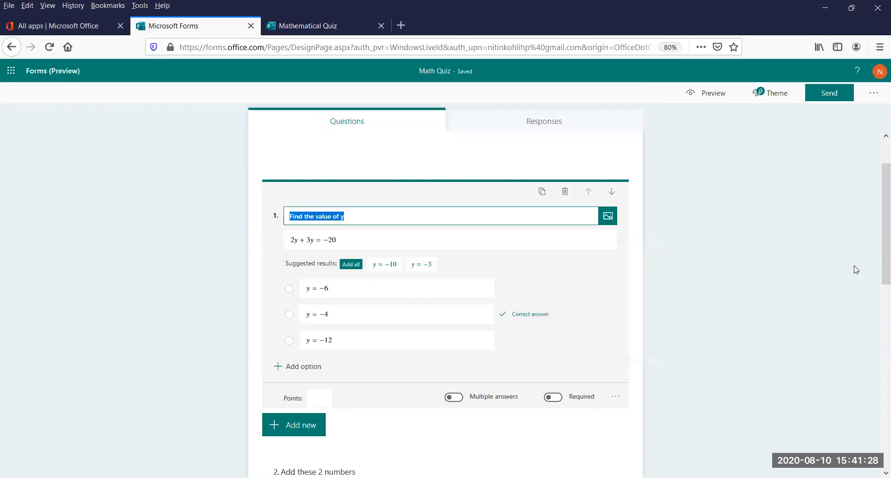
click(616, 398)
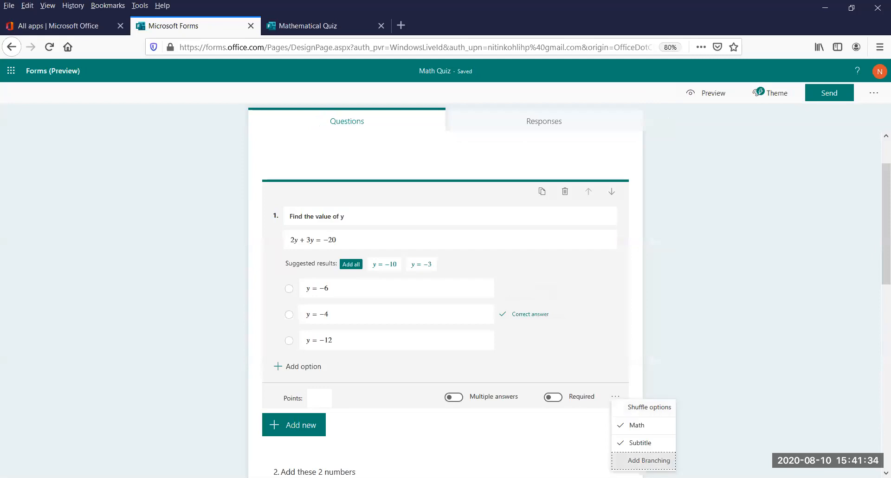
click(649, 461)
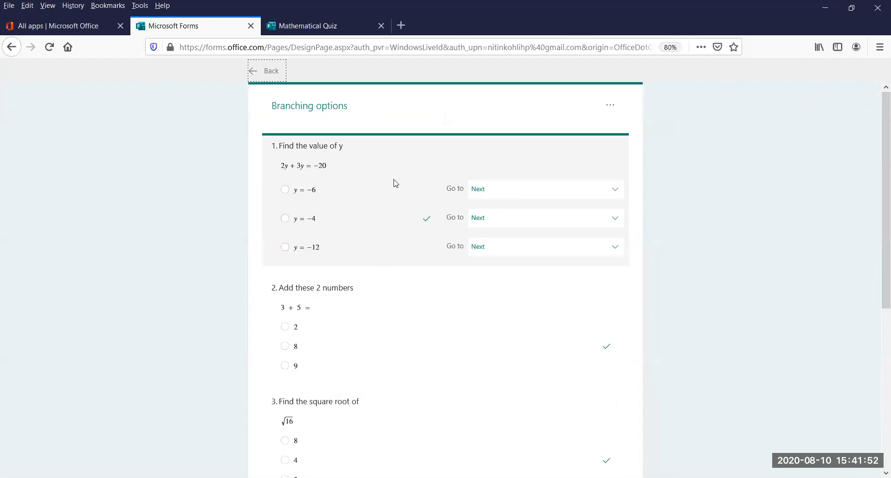
Step: Set question 1's branching so y = −6 and y = −12 go to question 2 and y = −4 goes to question 3
click(515, 190)
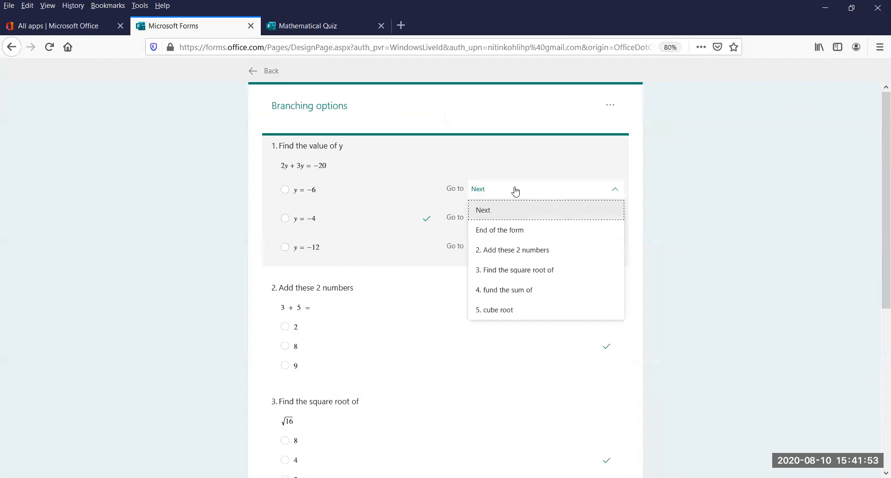
click(532, 253)
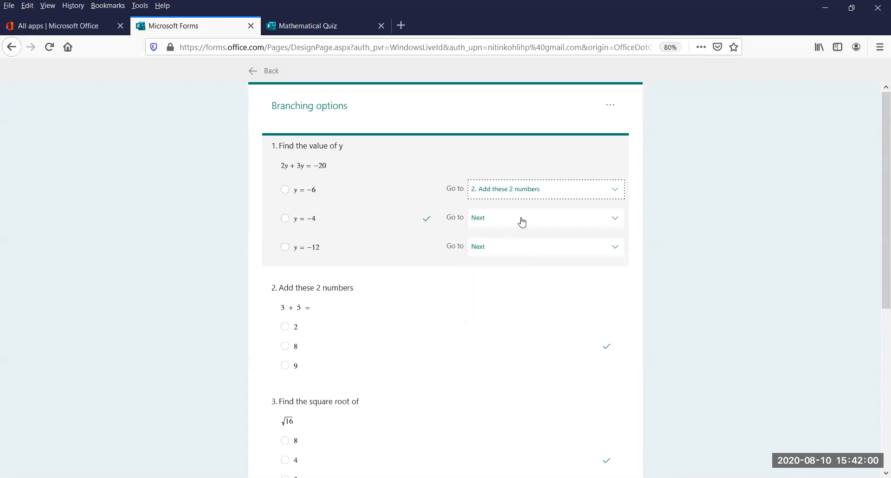
click(522, 222)
click(522, 300)
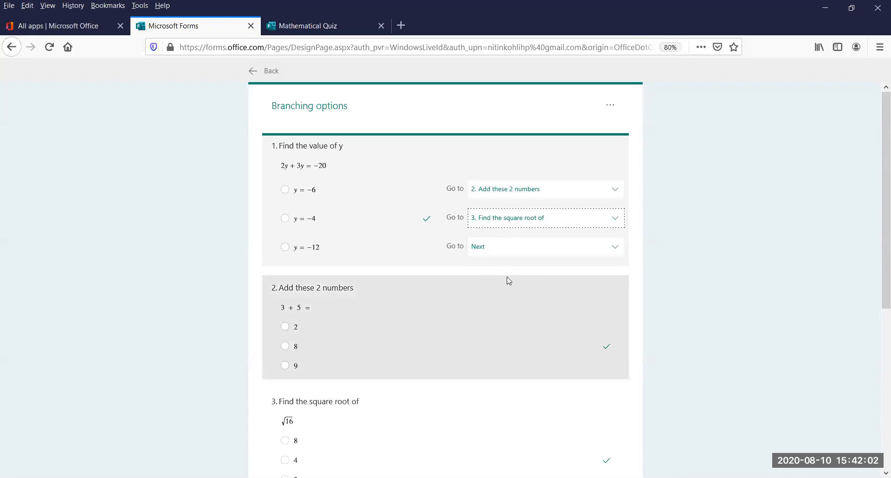
click(488, 247)
click(513, 308)
Step: Set question 2's branching so answers 2 and 9 go to question 4 and answer 8 goes to question 5
drag(876, 208, 875, 284)
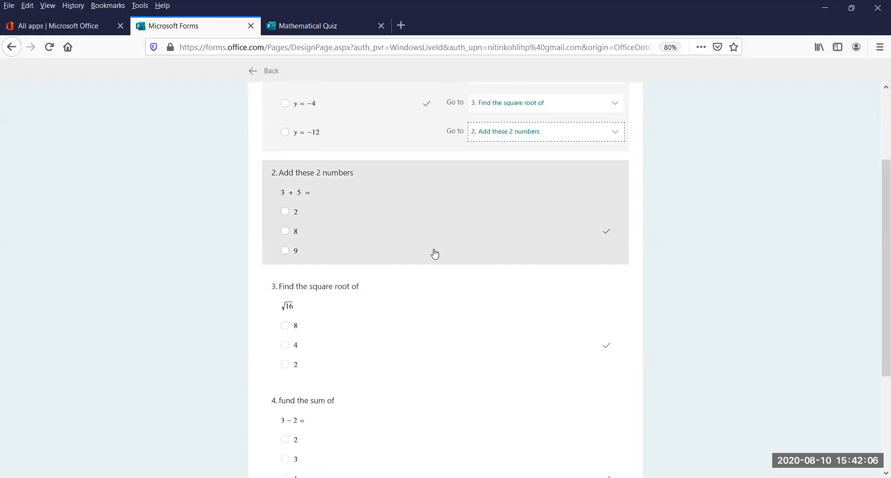
click(472, 235)
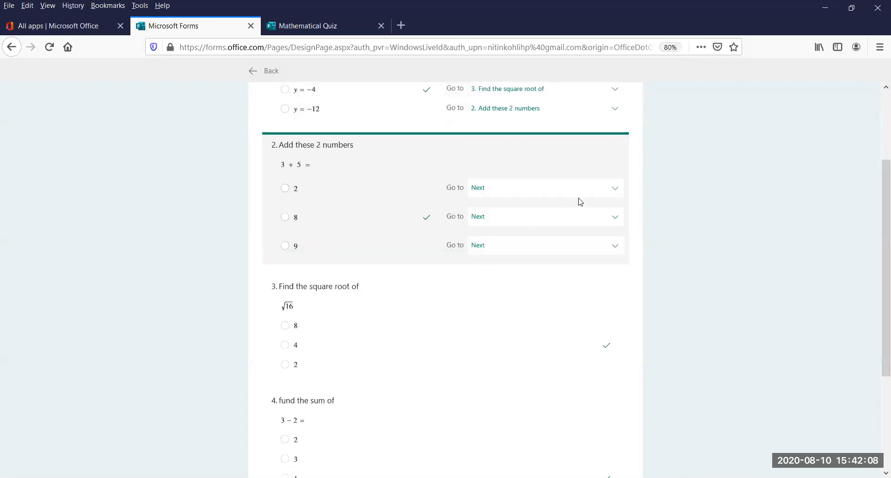
click(602, 196)
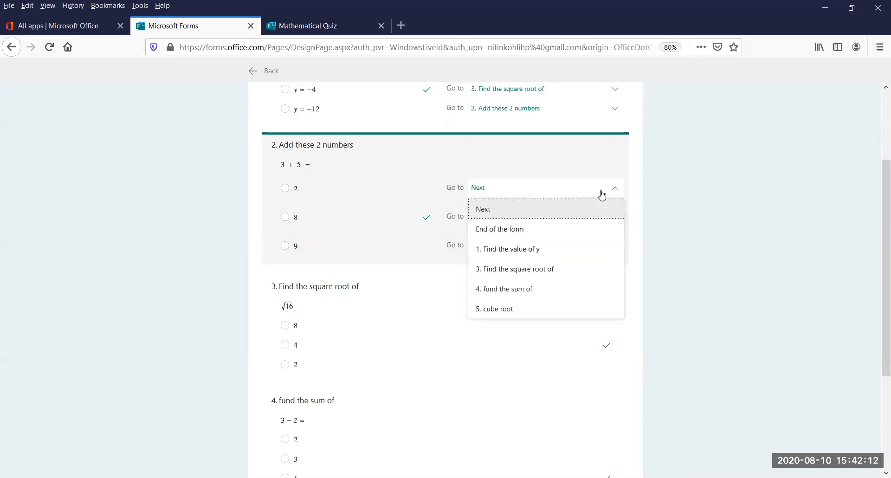
click(555, 292)
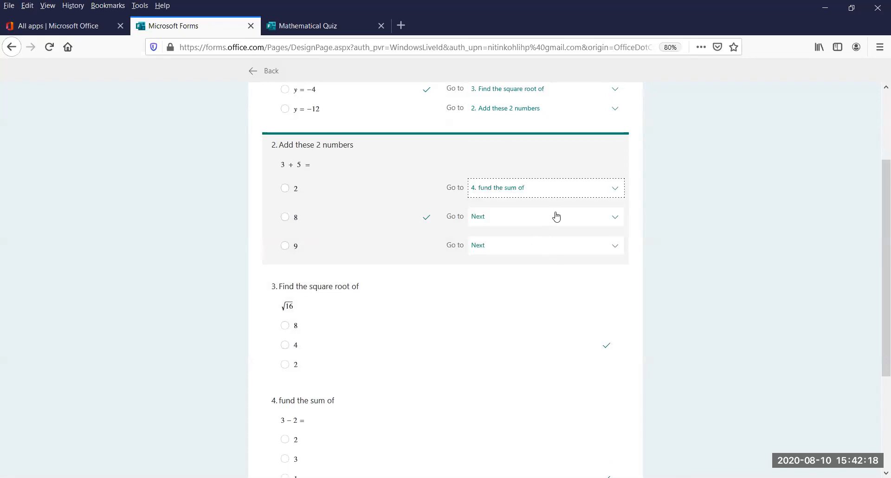
click(556, 220)
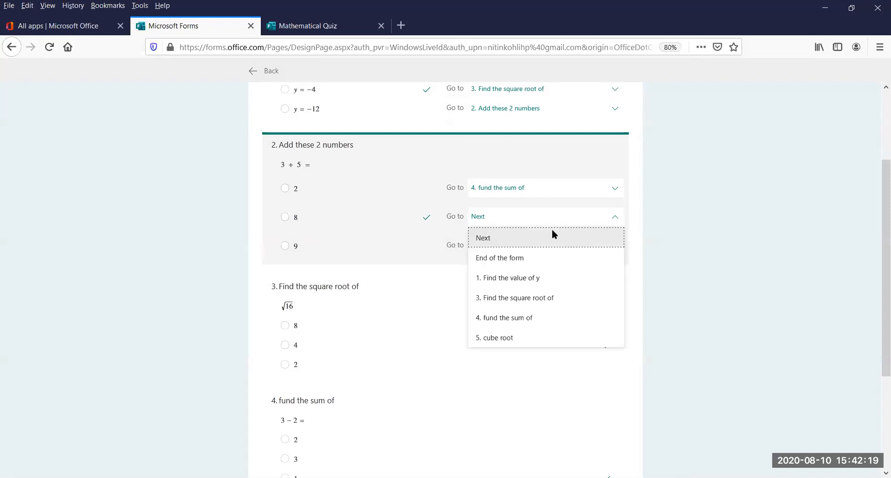
click(547, 337)
click(533, 250)
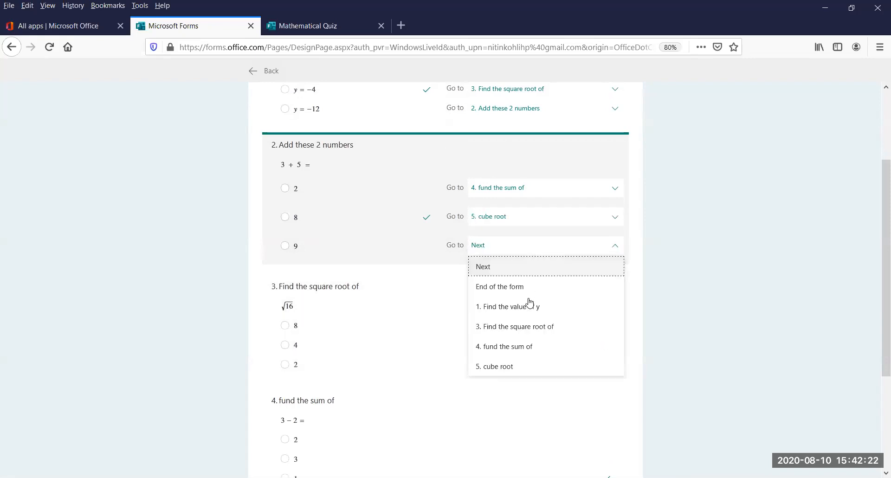
click(547, 347)
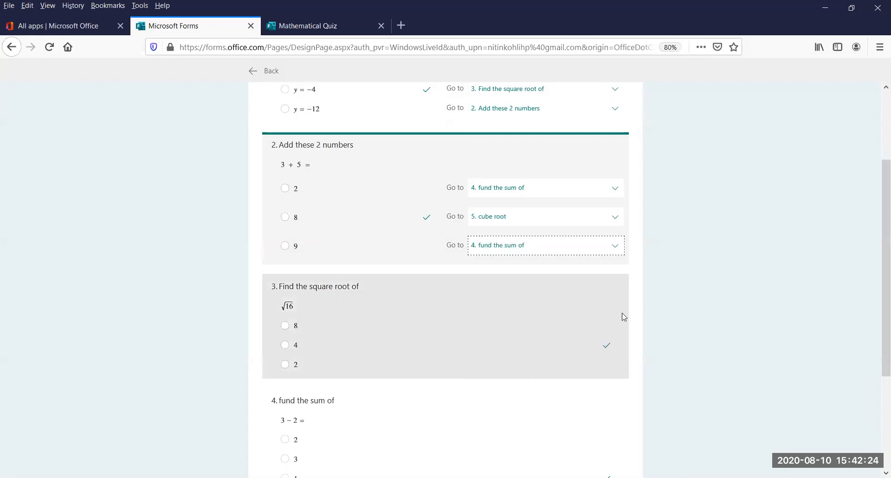
Step: Return to the question editor and correct the fourth question's text to "find the sum of"
click(278, 71)
drag(876, 166, 876, 314)
scroll(302, 283, down, 2)
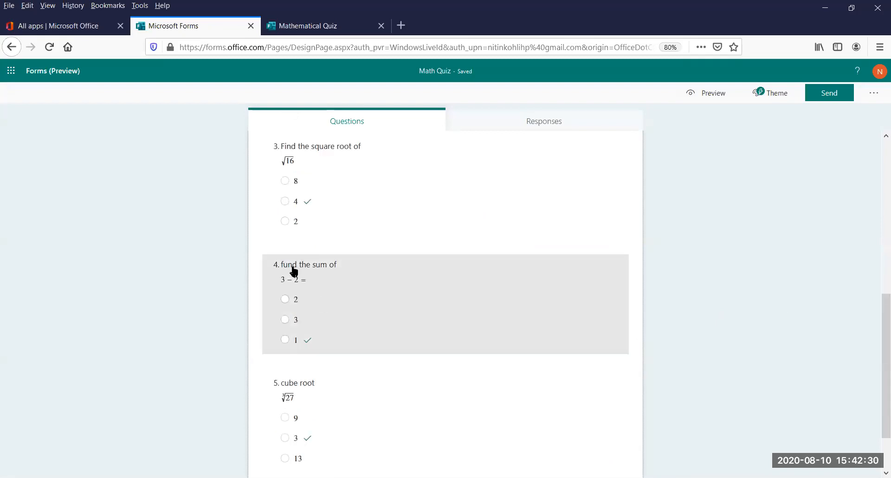
click(295, 270)
click(297, 259)
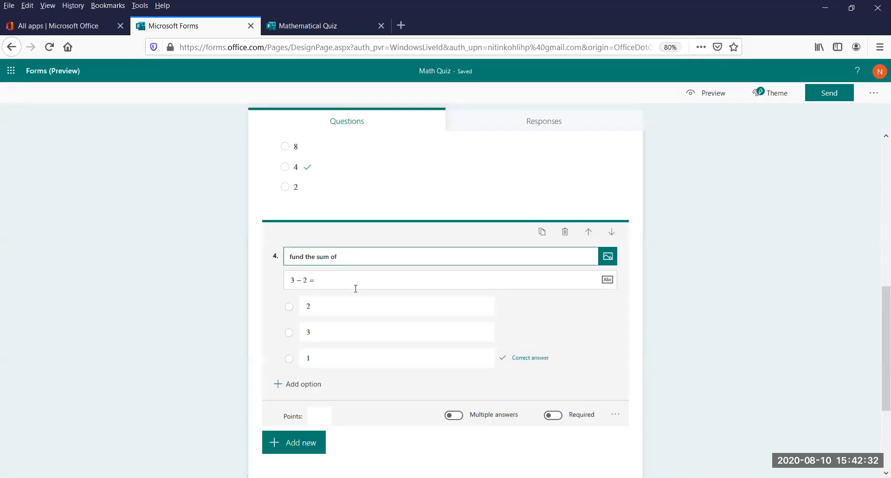
key(BackSpace)
key(BackSpace)
text(i)
click(718, 279)
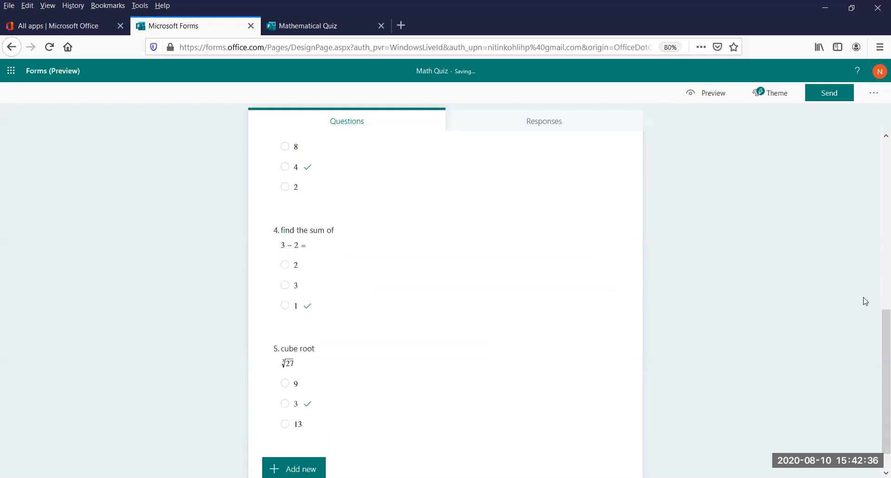
Step: Add branching to question 4, sending answers 2 and 3 to the end of the form and answer 1 to question 3
click(473, 289)
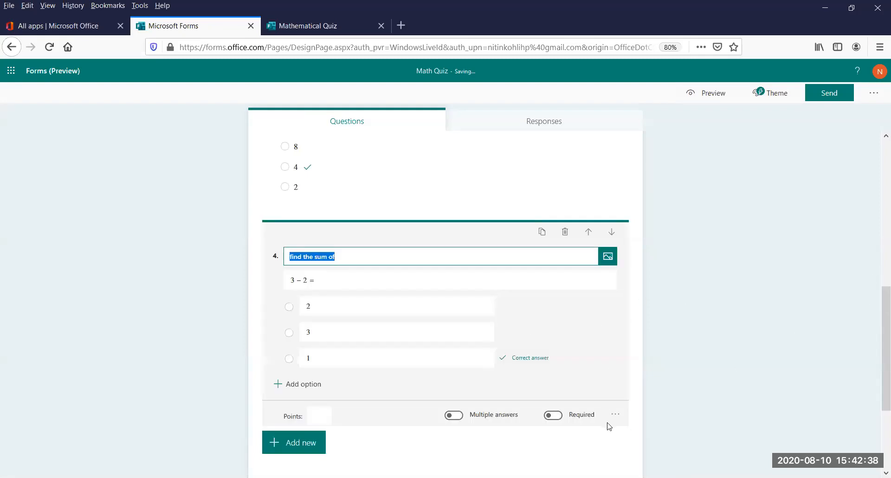
click(616, 415)
click(627, 463)
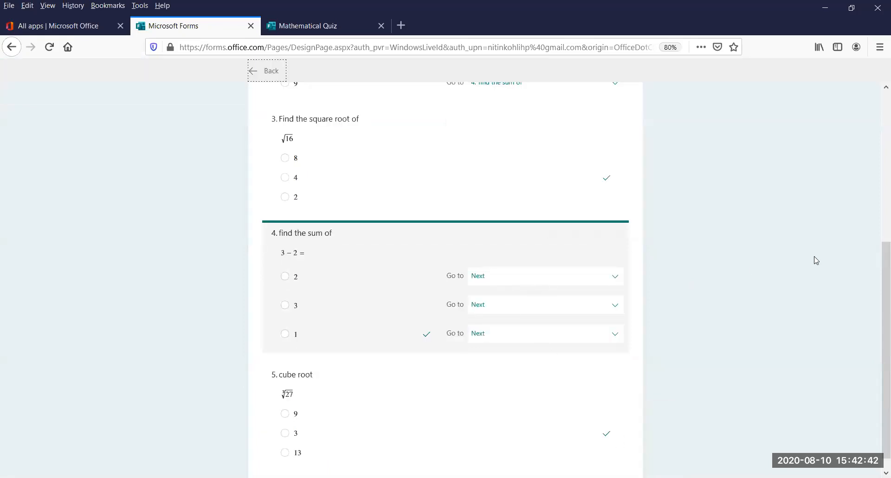
drag(876, 280, 876, 310)
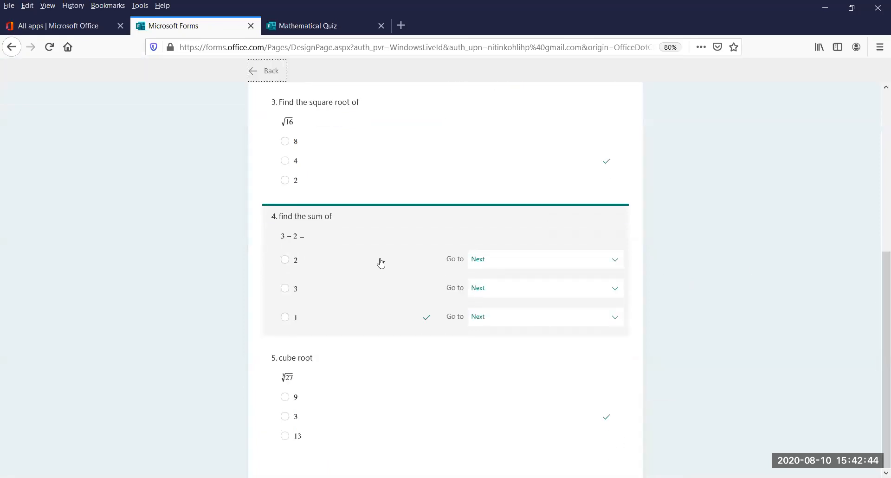
click(548, 265)
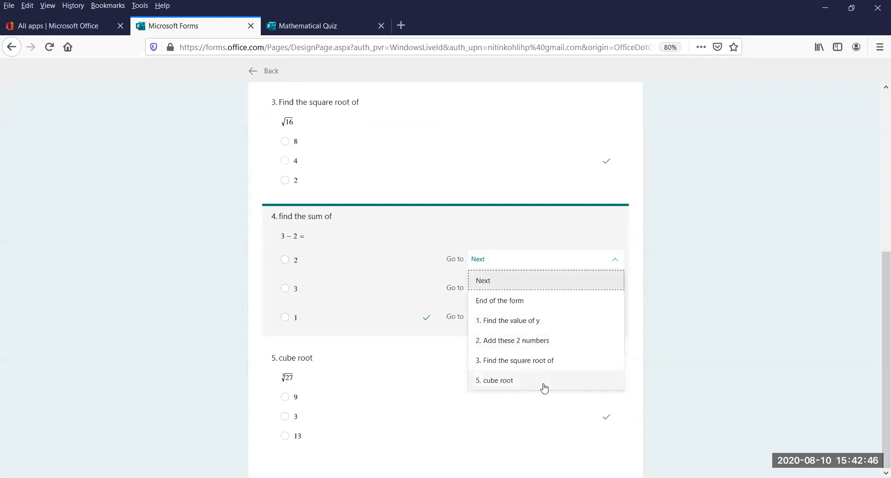
click(538, 300)
click(537, 290)
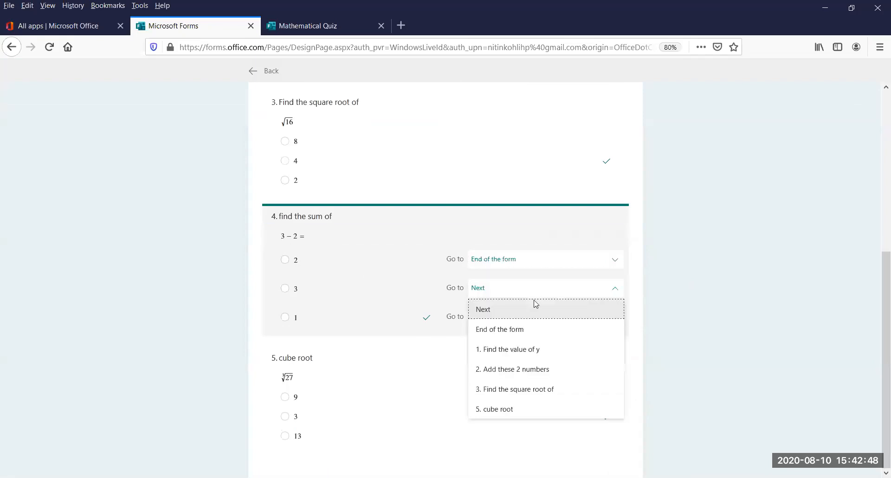
click(532, 329)
click(511, 318)
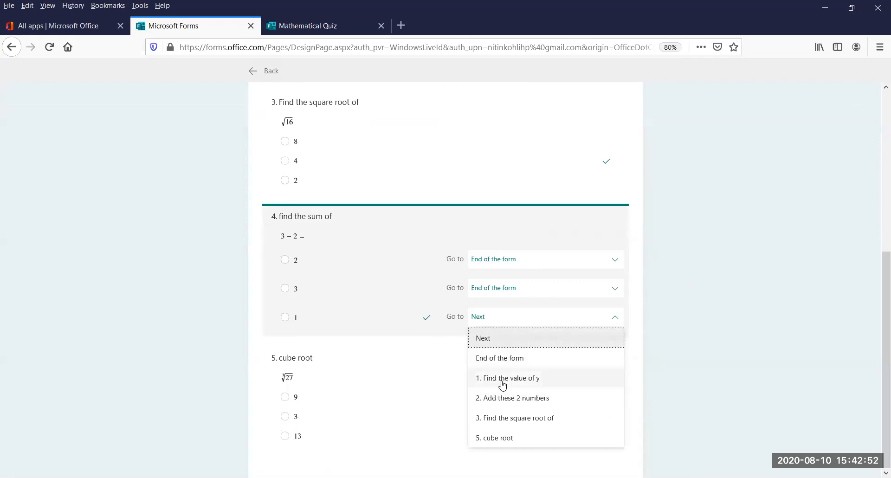
click(530, 419)
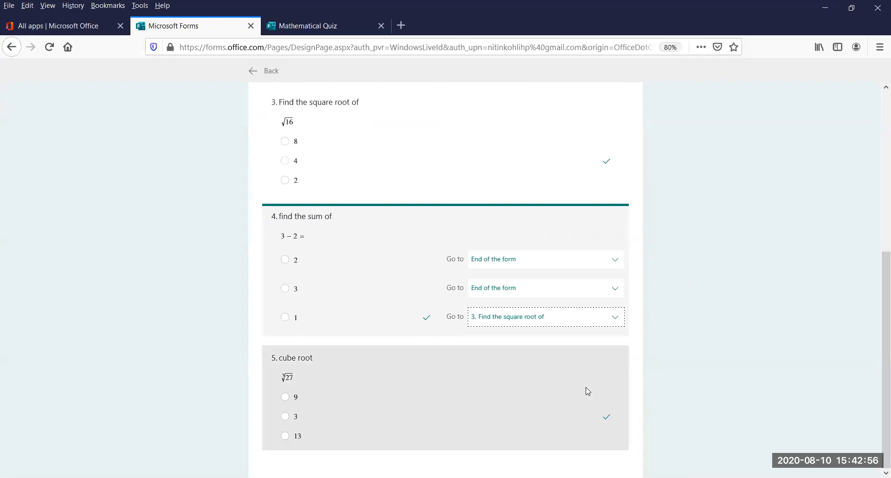
Step: Set question 3's branching so answers 8 and 2 go to question 4 and answer 4 goes to question 5, and return to the question editor
drag(876, 350, 876, 139)
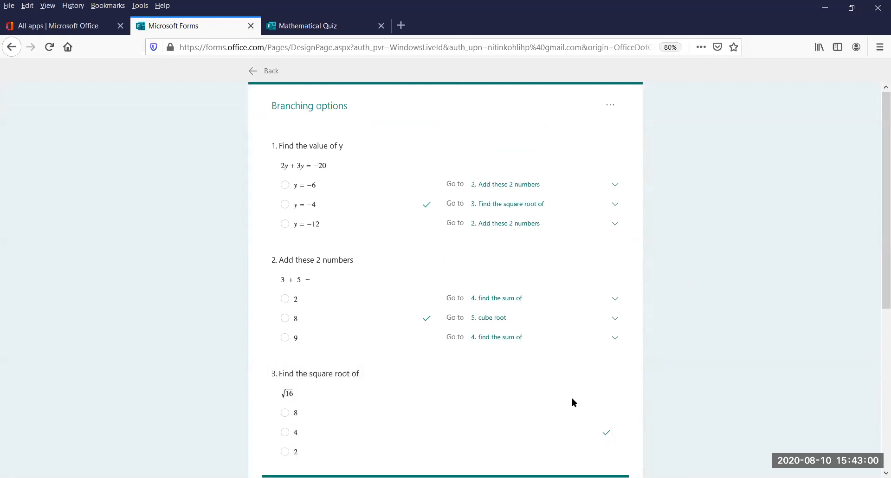
drag(883, 273, 883, 356)
click(580, 277)
click(528, 281)
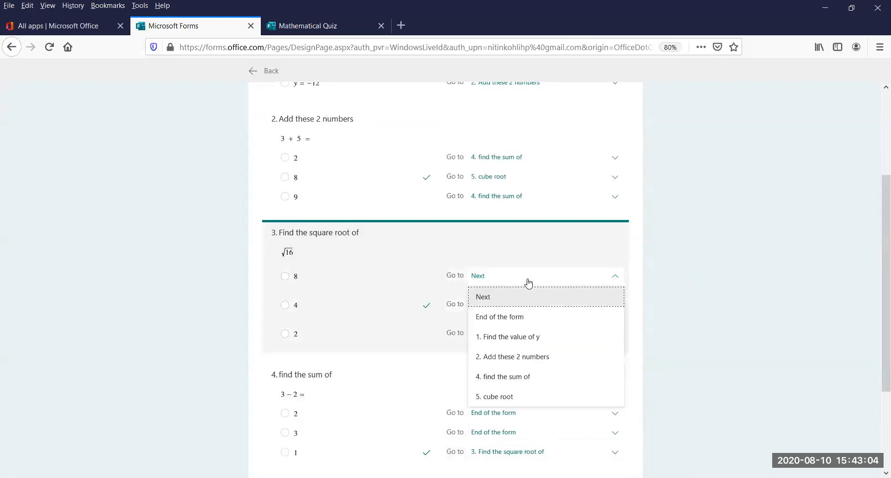
click(532, 382)
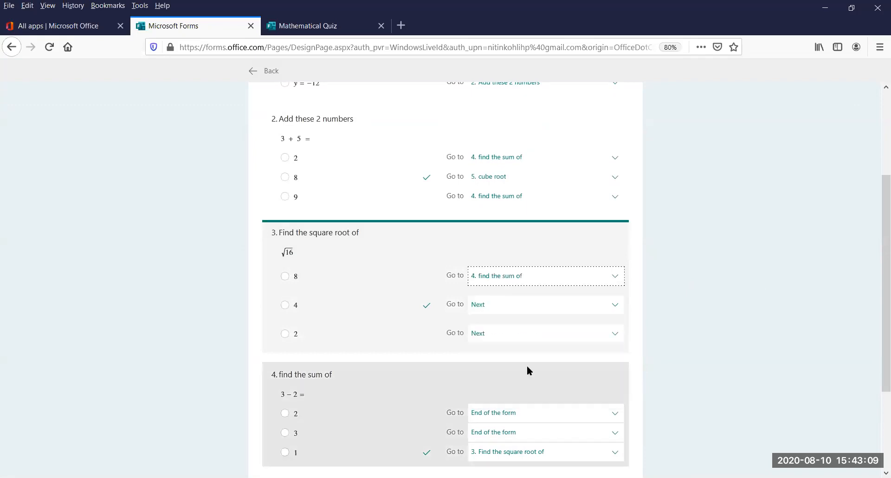
click(523, 309)
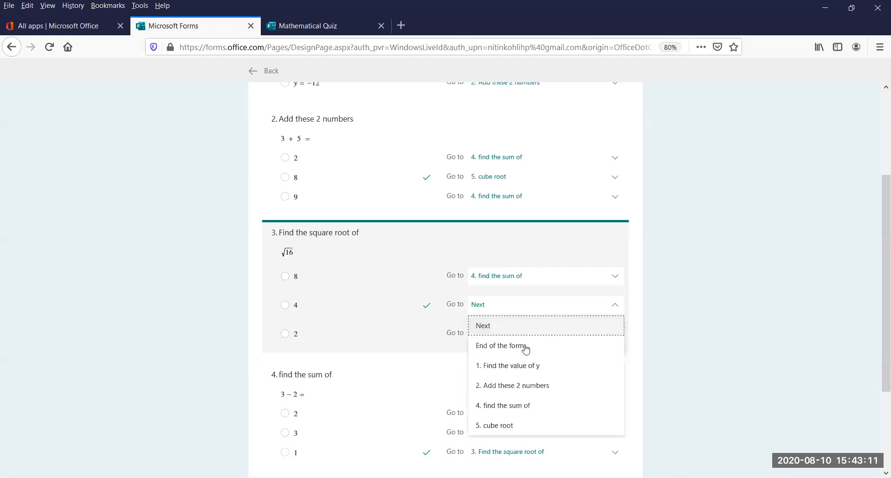
click(528, 424)
click(523, 336)
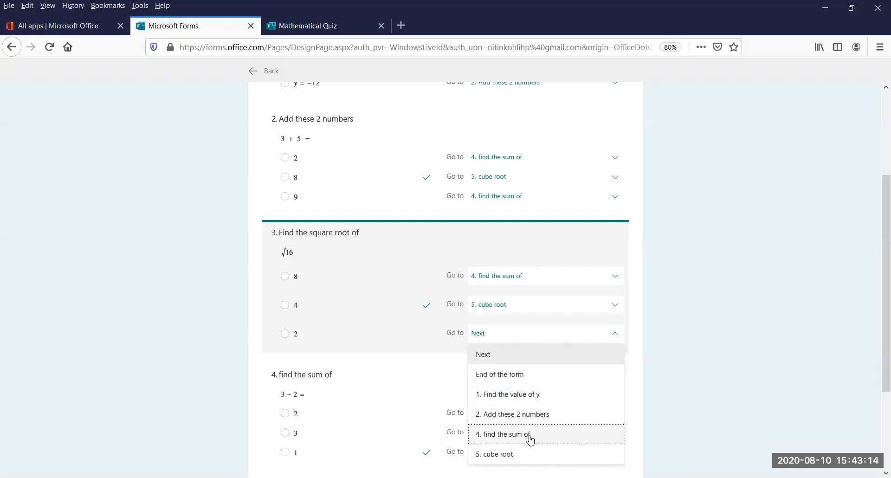
click(529, 435)
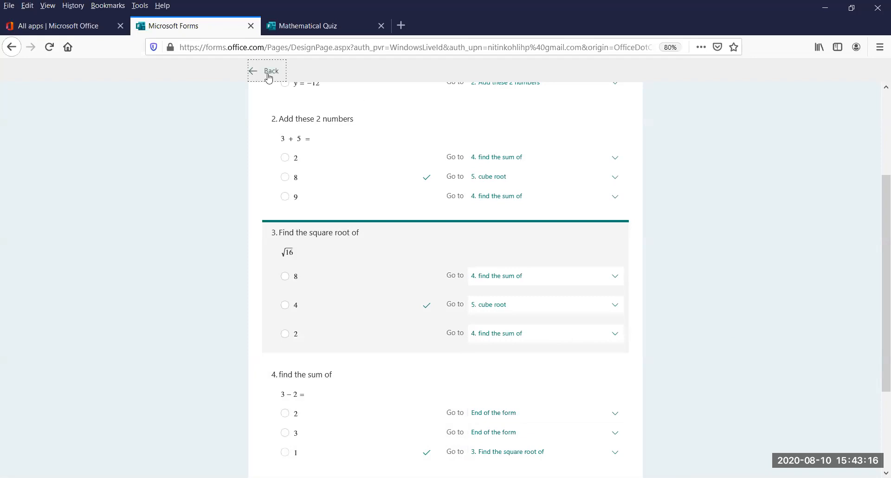
click(267, 74)
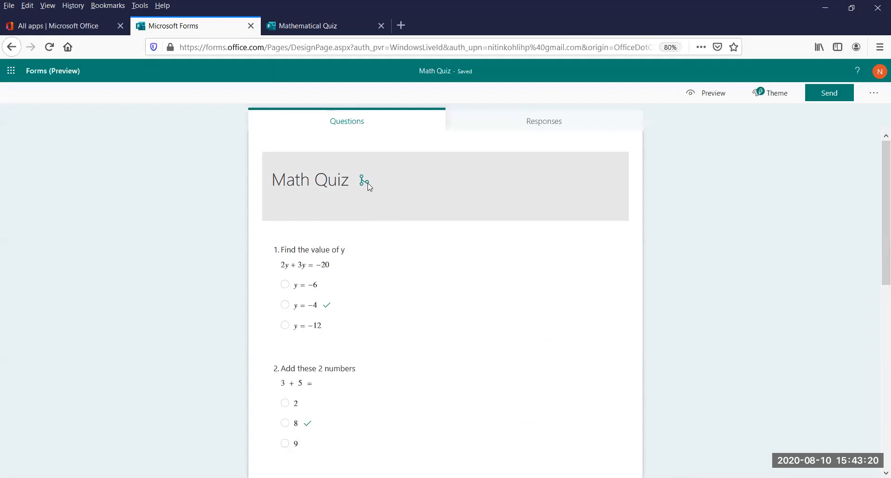
Step: Apply the "Chalkboard mathematics" theme to the Math Quiz
click(772, 99)
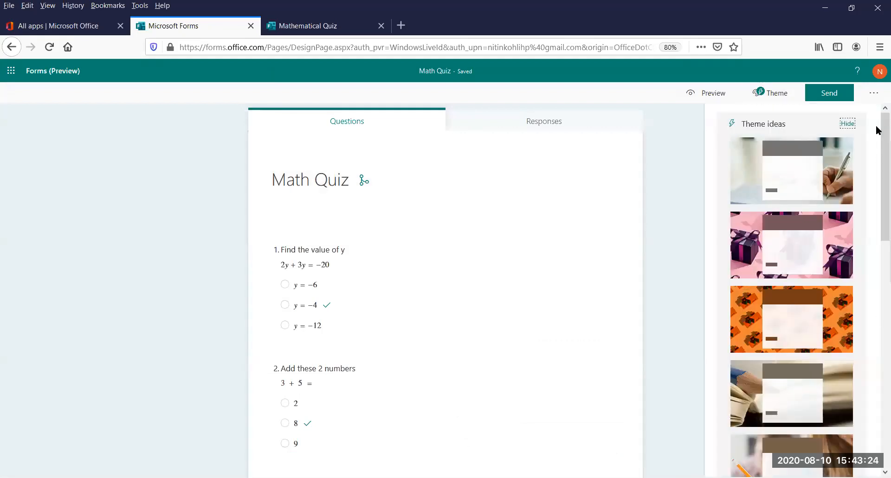
scroll(878, 195, down, 10)
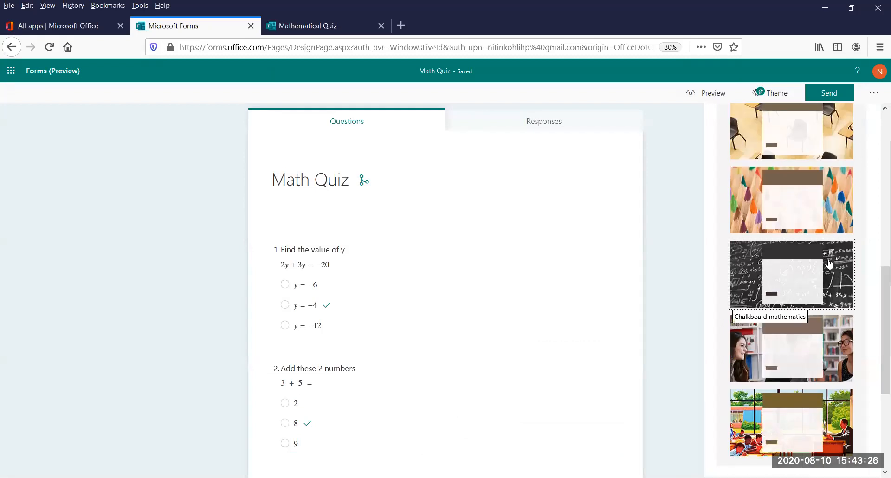
click(830, 263)
click(665, 261)
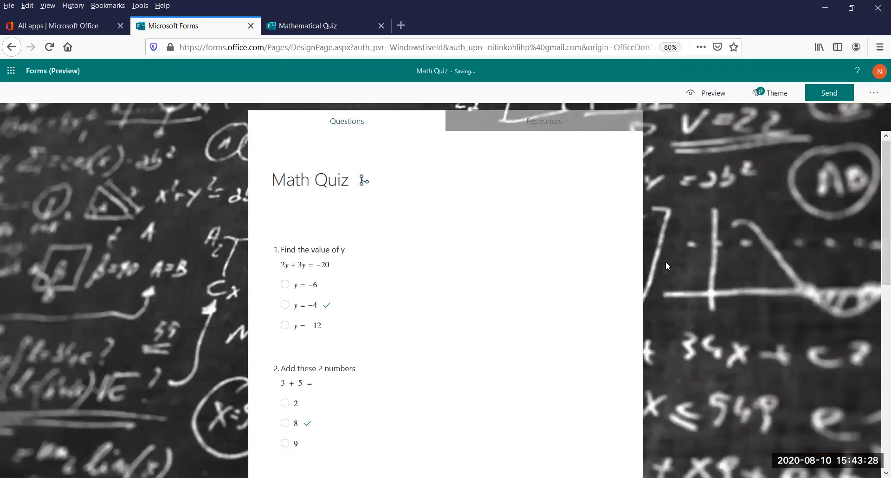
Step: Copy the quiz's response link and open it in a new browser tab
click(840, 95)
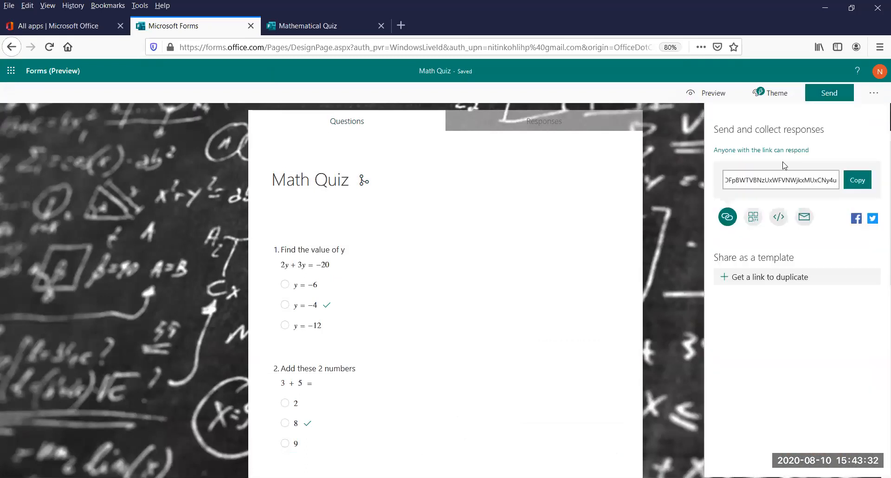
click(861, 183)
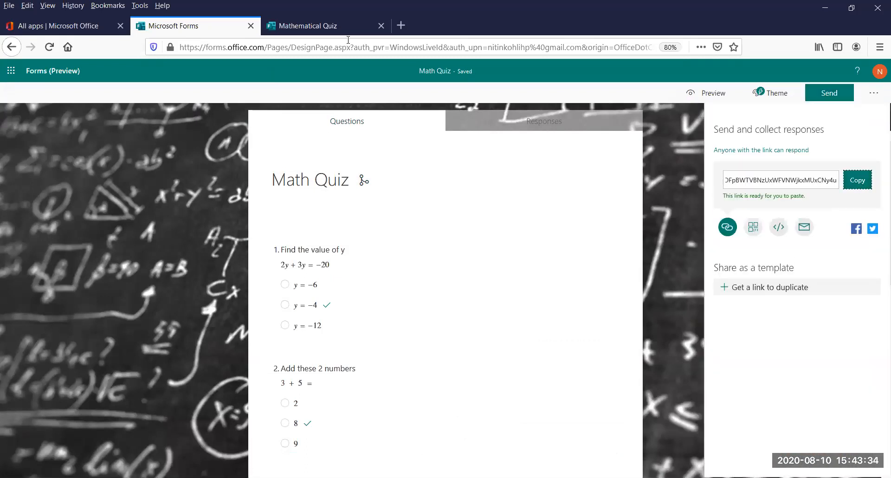
click(400, 25)
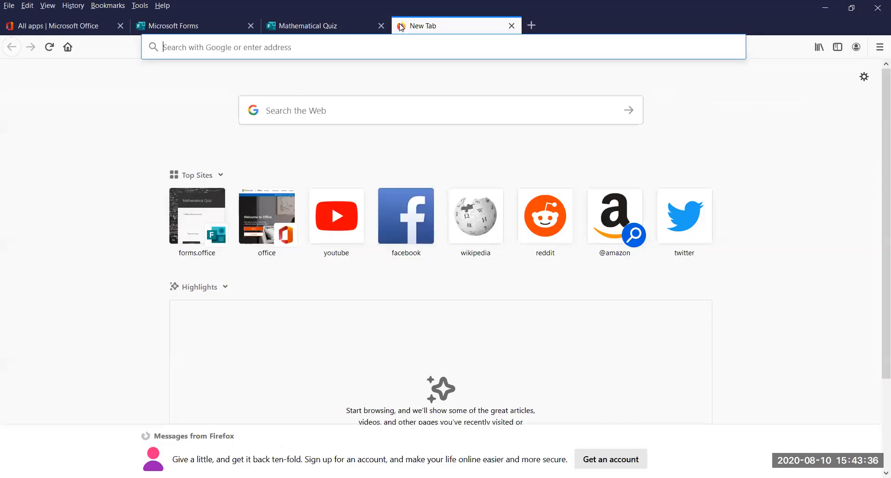
click(291, 48)
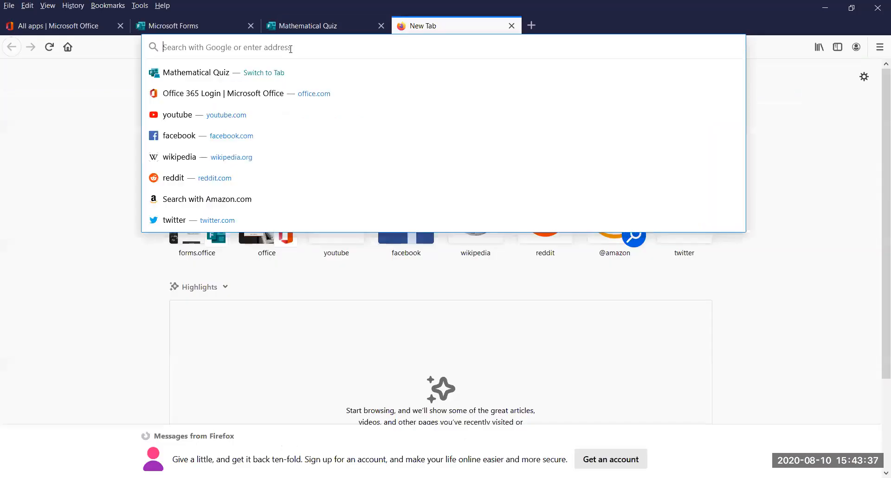
right_click(232, 52)
click(288, 111)
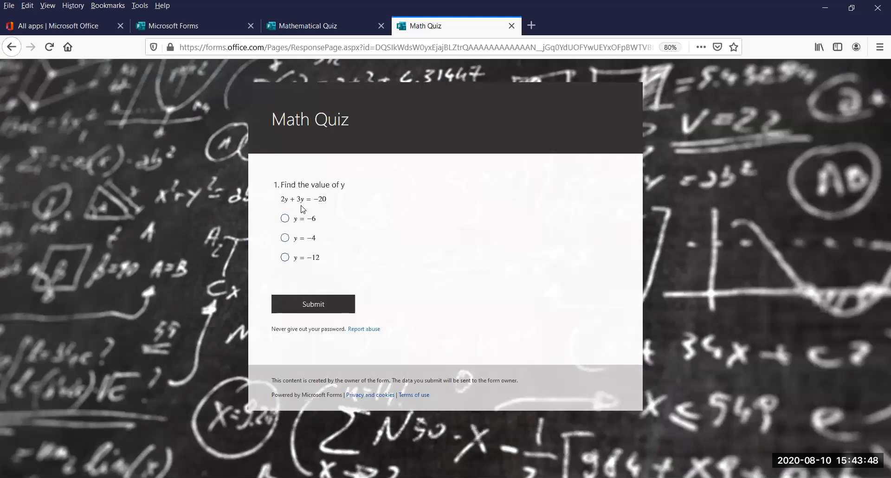
Step: Test the branching by answering question 1 with y = −4 and y = −6, and "Add these 2 numbers" with 2 and 8
click(284, 239)
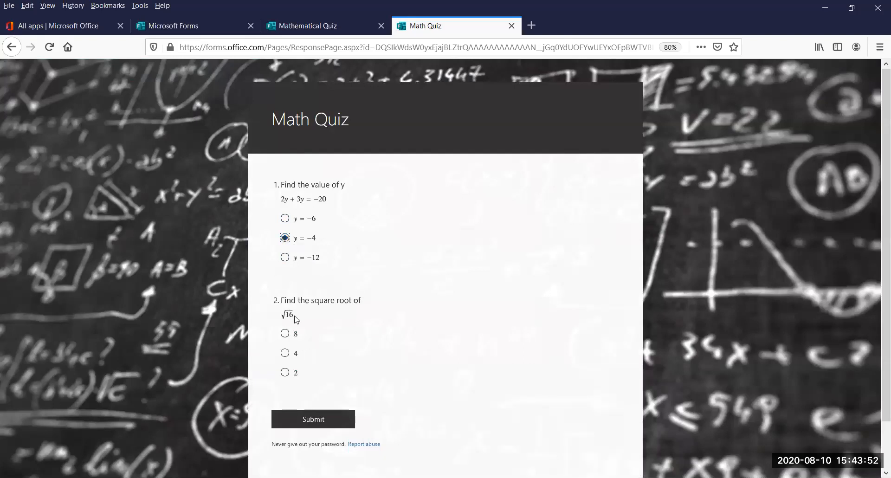
click(285, 218)
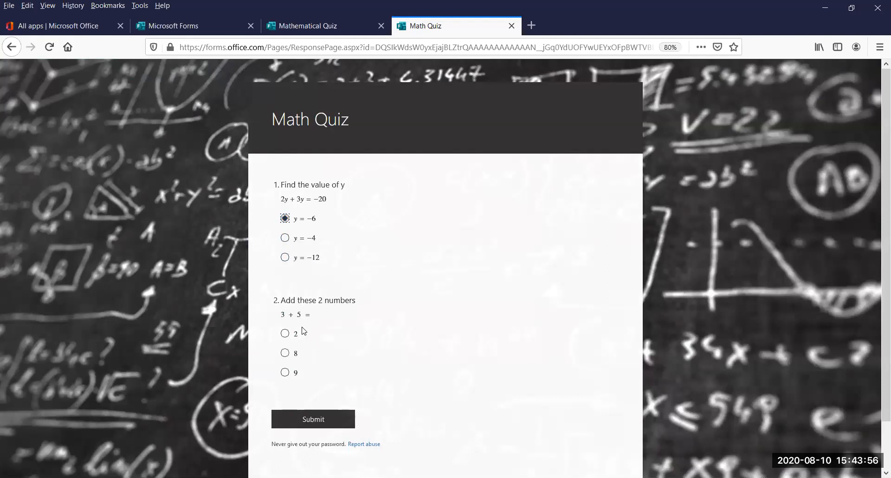
click(285, 335)
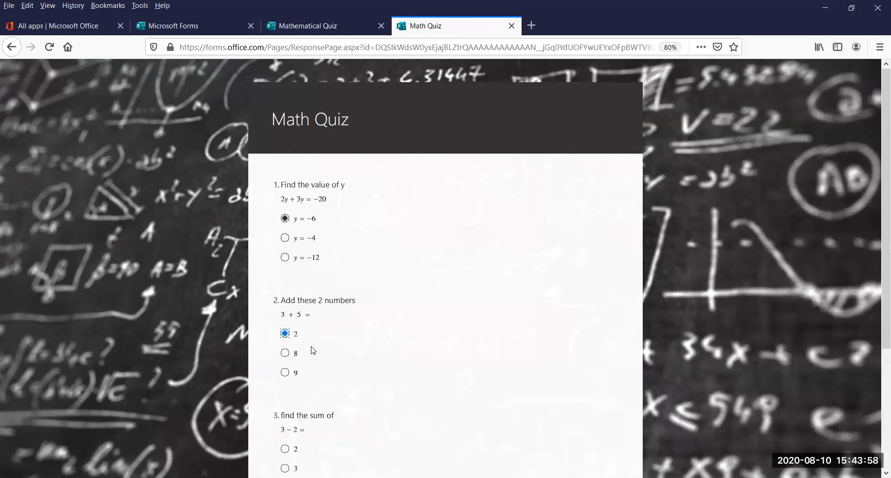
click(287, 355)
scroll(879, 310, down, 1)
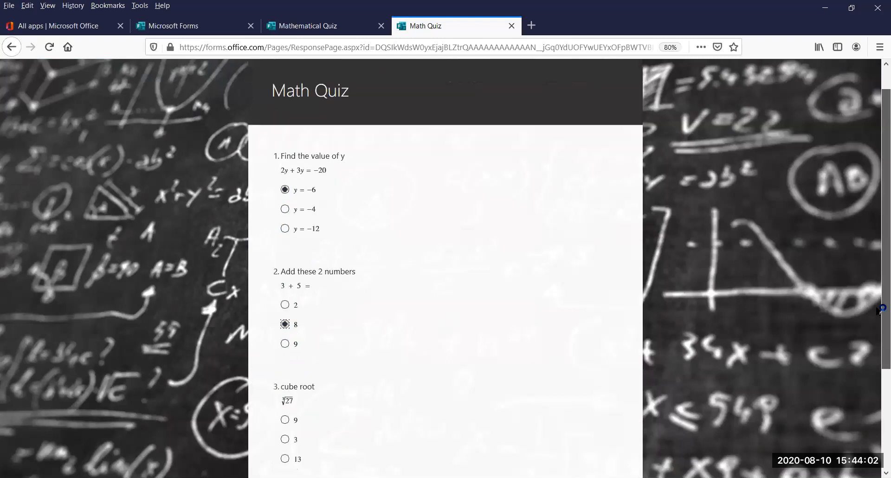
scroll(879, 310, down, 2)
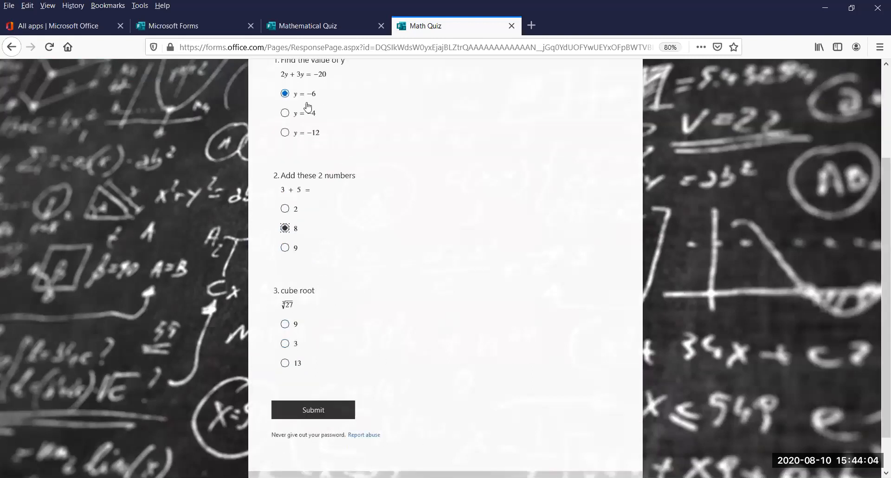
Step: Answer the quiz with y = −4 for question 1, 4 for the square root of 16, and 3 for the cube root of 27
click(285, 114)
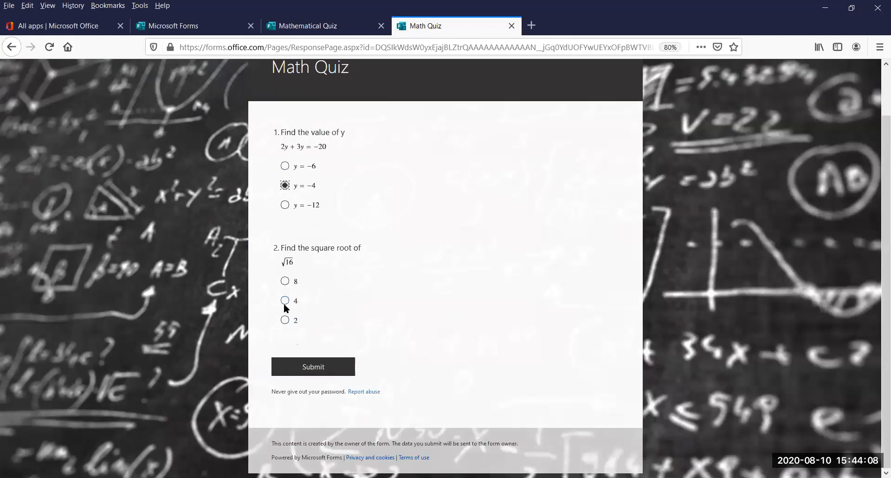
click(285, 305)
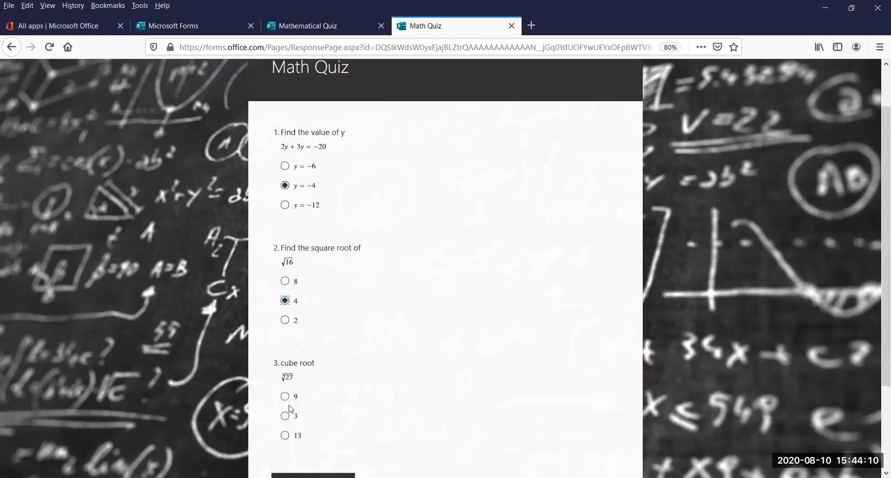
click(286, 416)
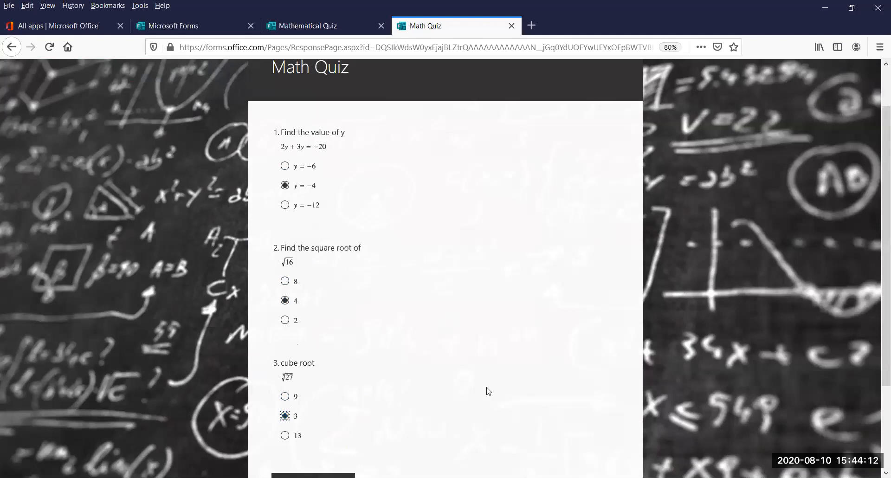